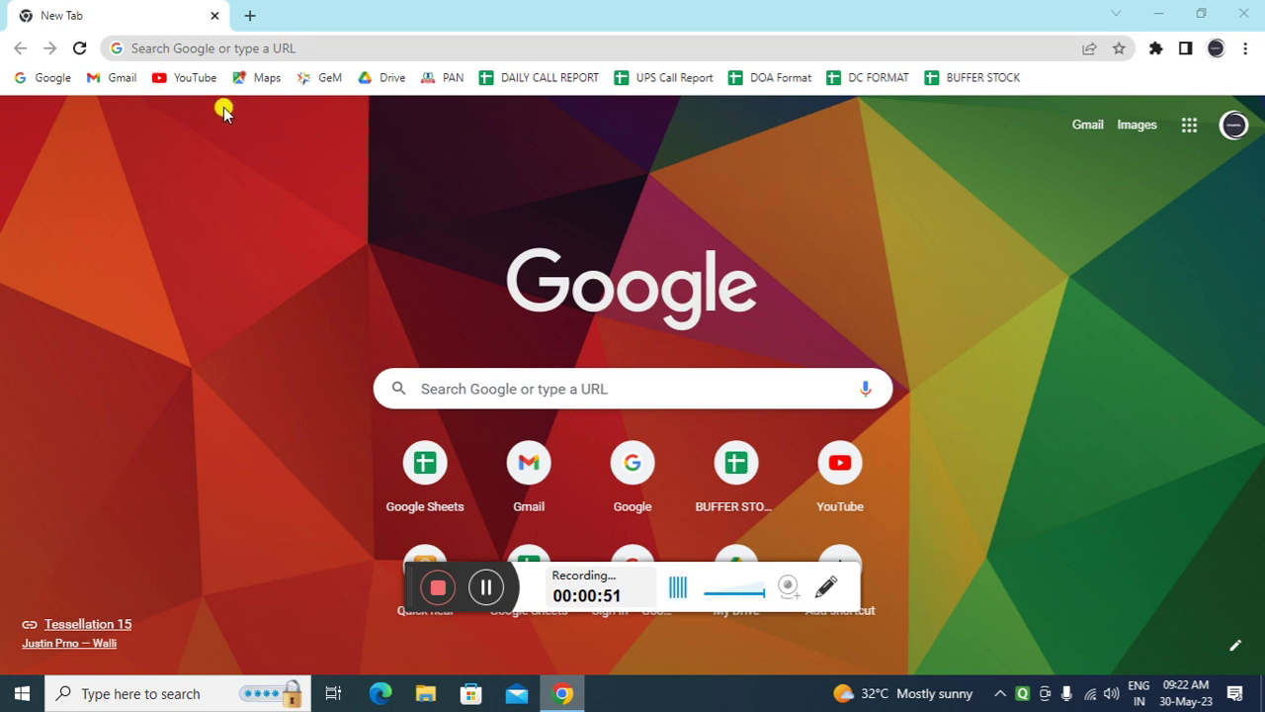
# Open Gmail from the Gmail bookmark on the new tab page
pyautogui.click(114, 86)
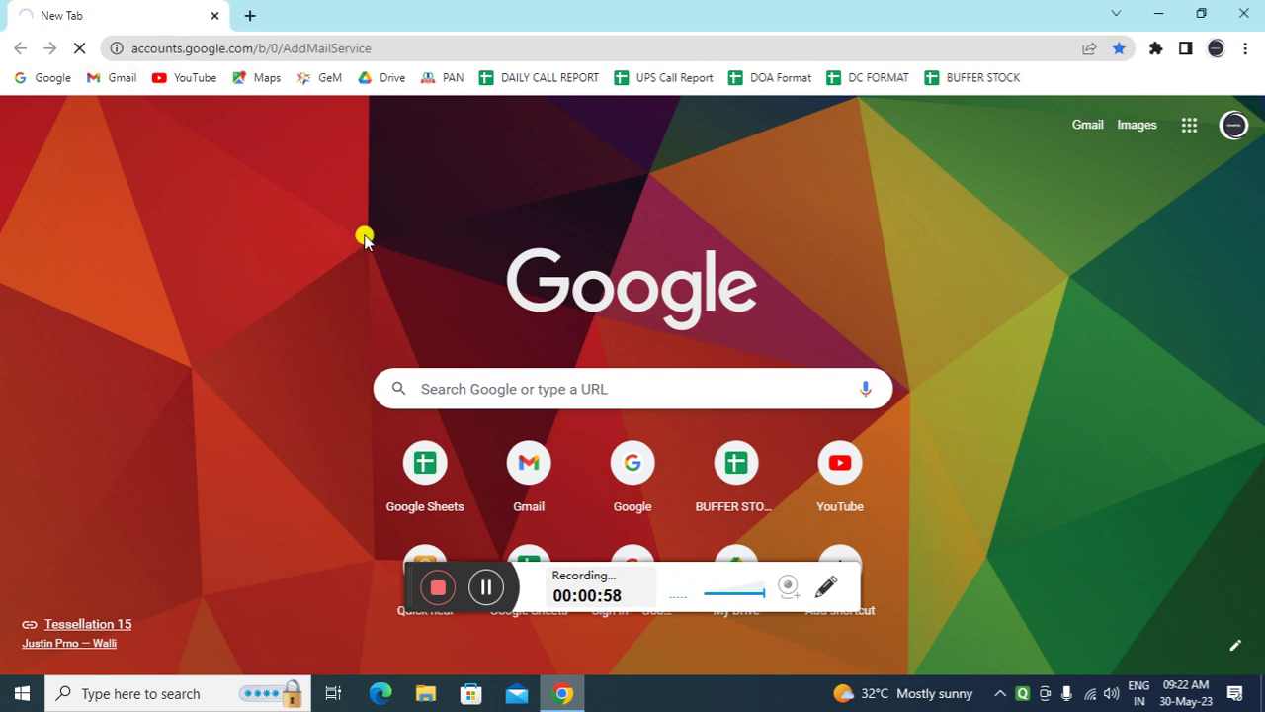
# Load youtube.com from the YouTube bookmark in the bookmarks bar
pyautogui.click(187, 86)
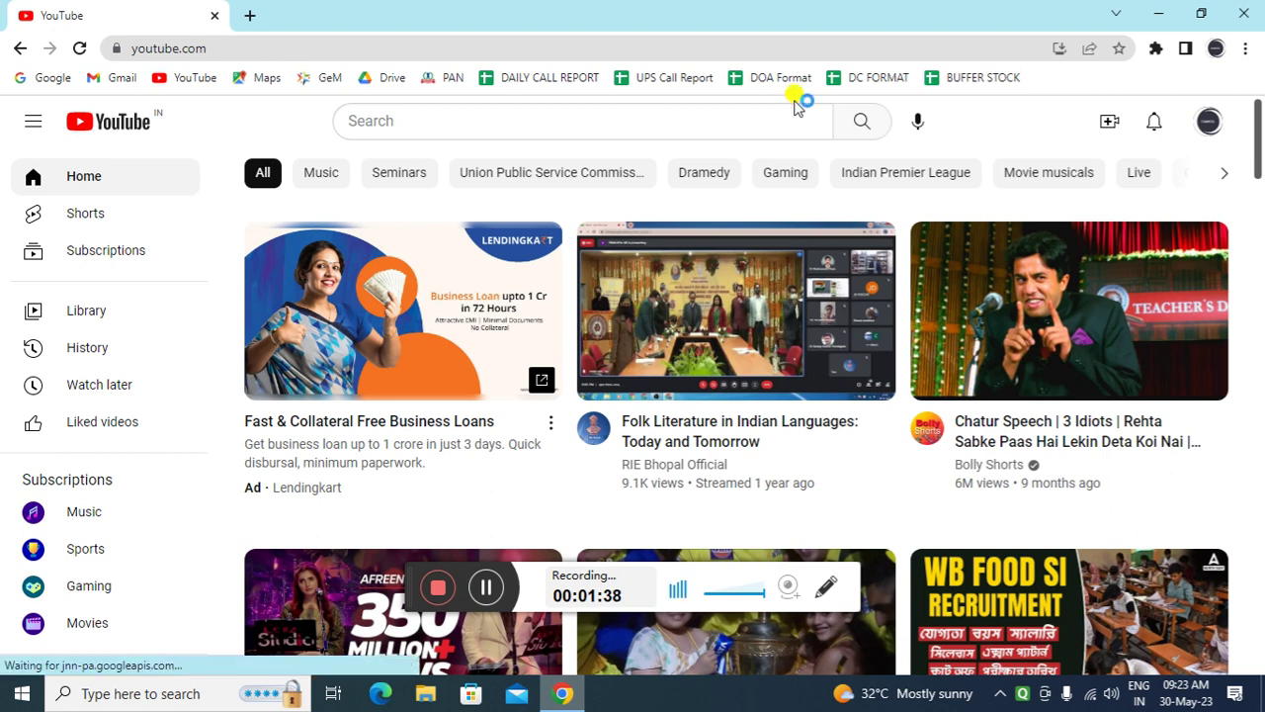
pyautogui.moveTo(403, 610)
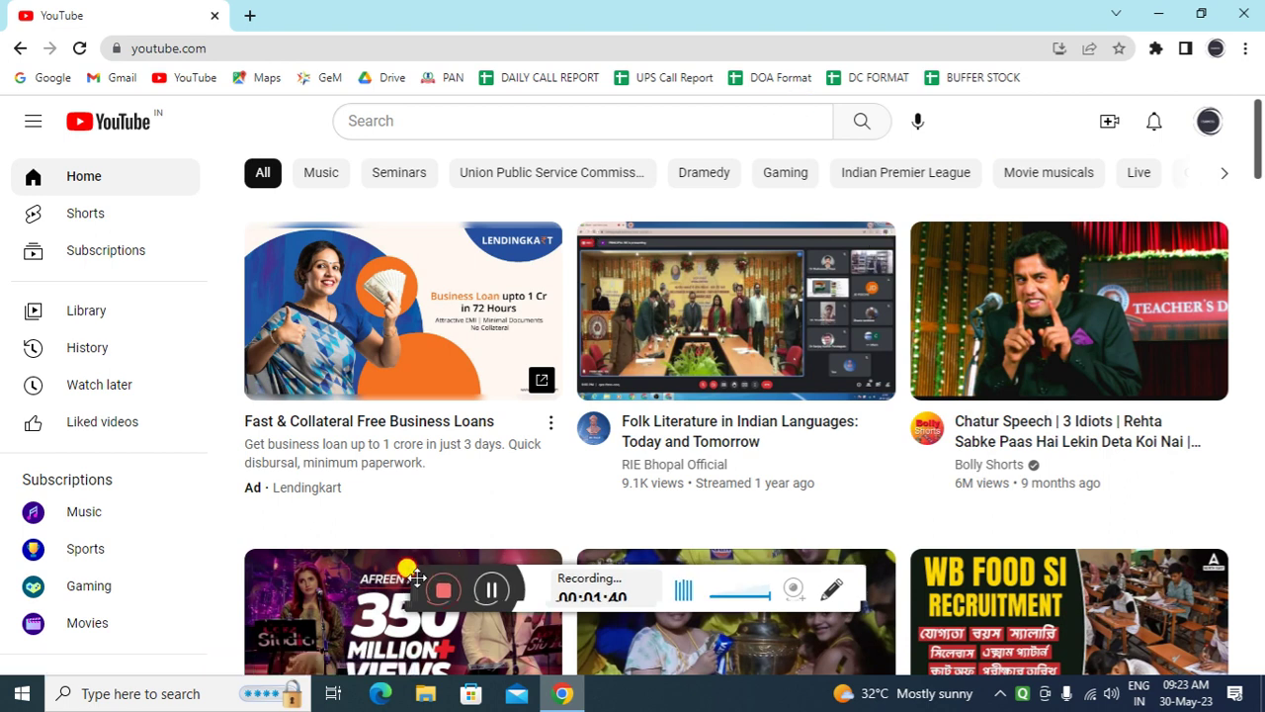
# Minimize the Chrome window showing YouTube to reveal the Windows desktop
pyautogui.moveTo(457, 561); pyautogui.dragTo(623, 694)
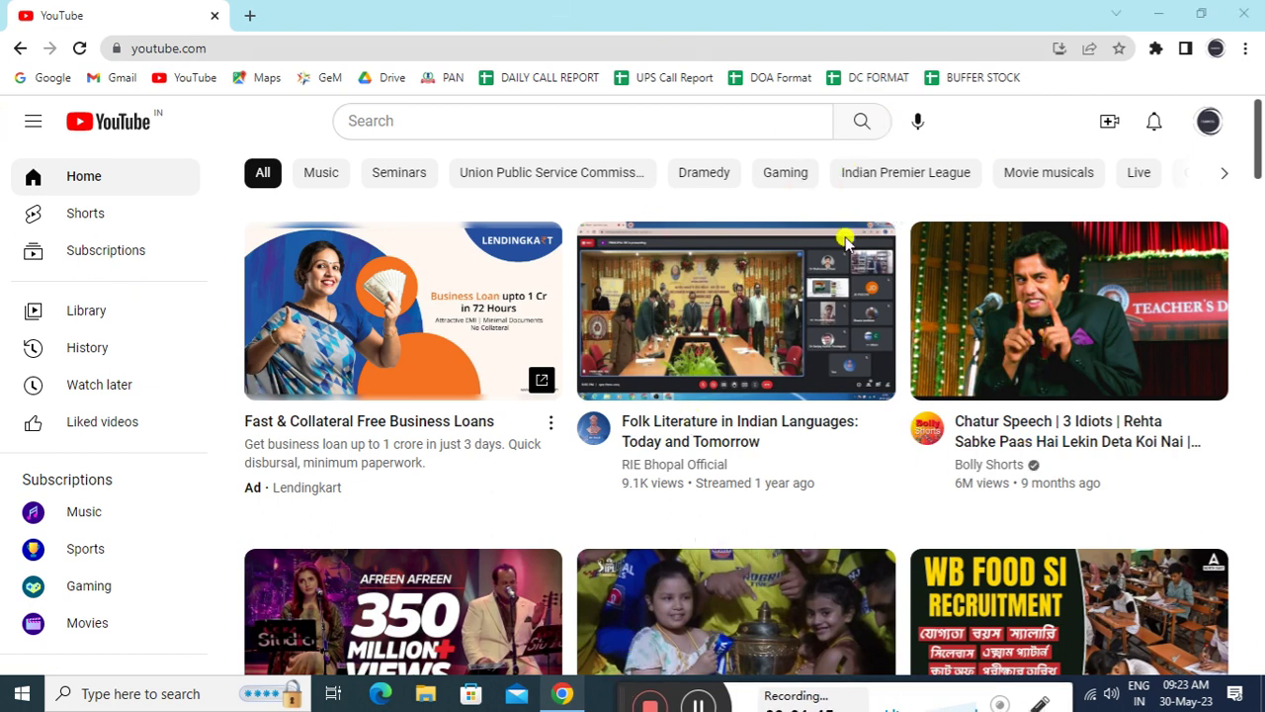
pyautogui.click(668, 242)
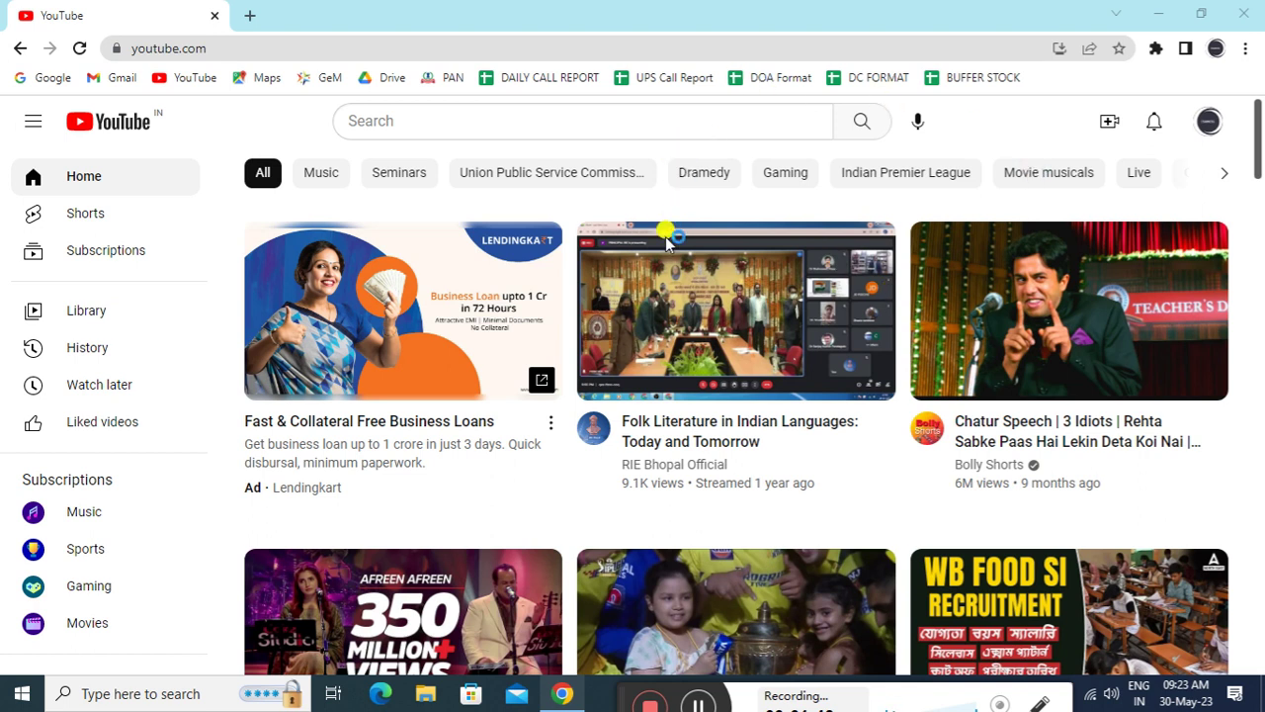
pyautogui.moveTo(736, 310)
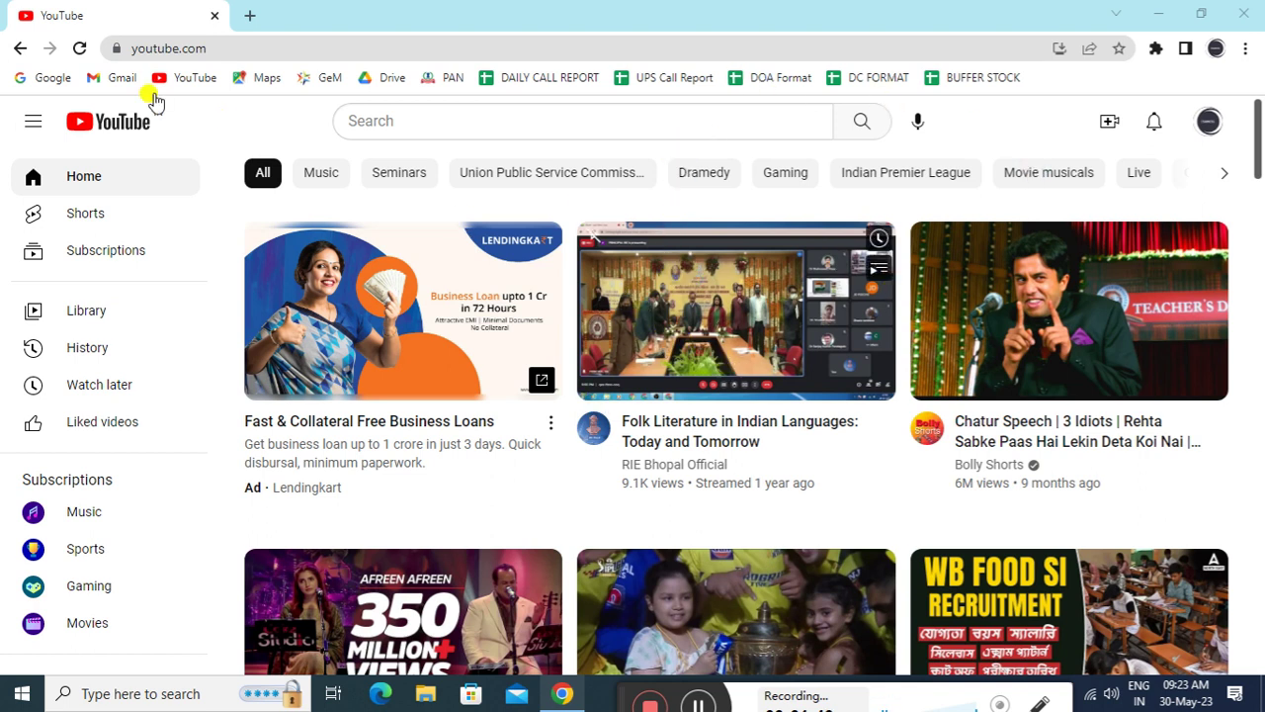
pyautogui.click(1046, 77)
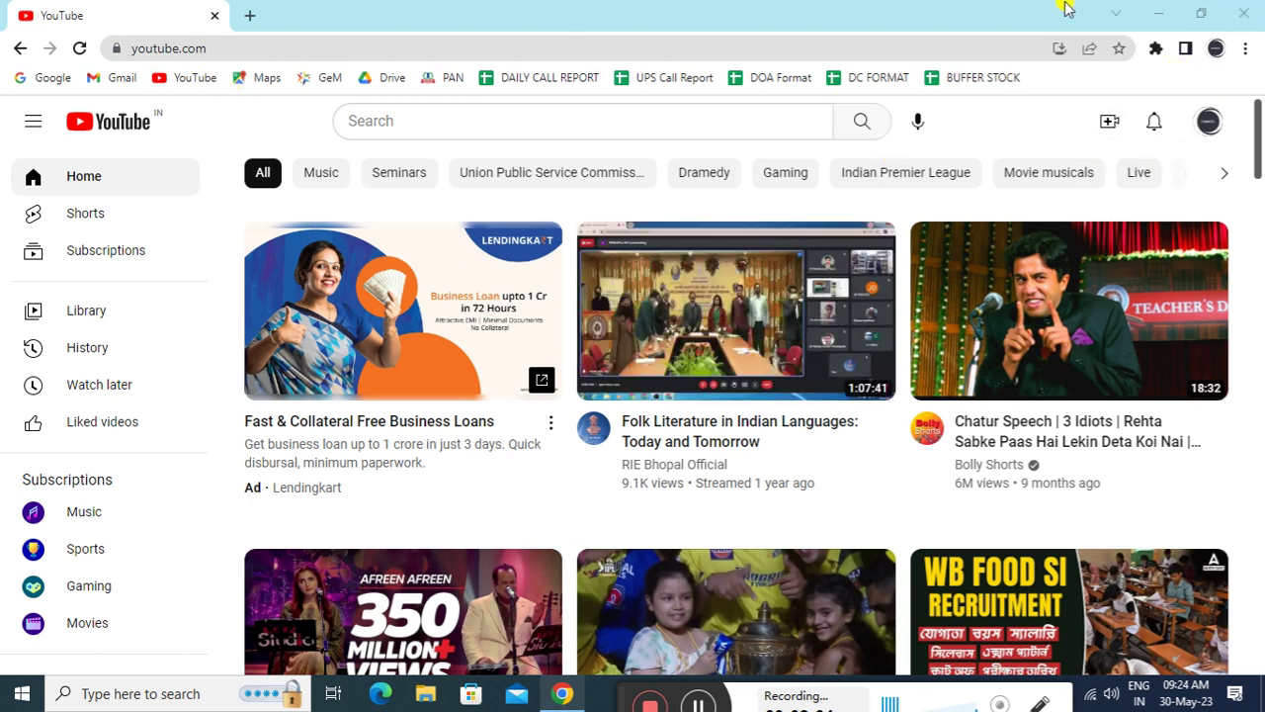
pyautogui.click(561, 697)
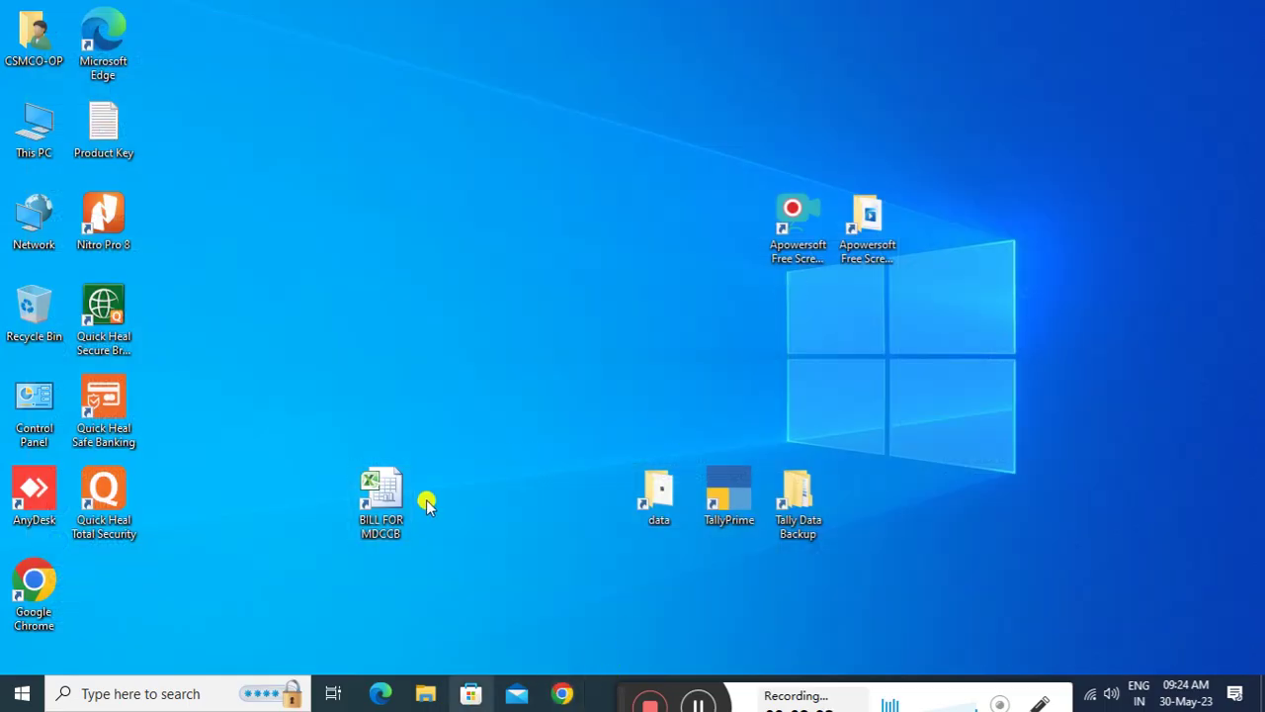
# In Control Panel's Programs and Features, select Google Chrome and choose Uninstall
pyautogui.doubleClick(31, 398)
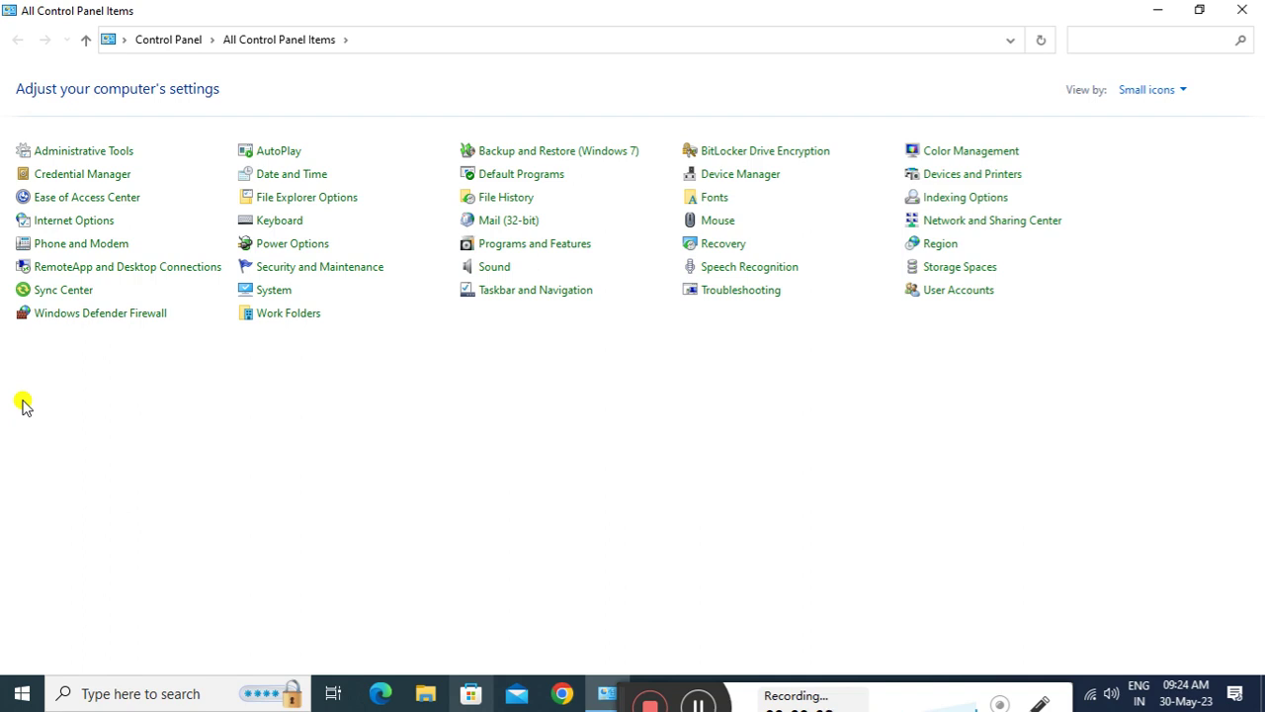
pyautogui.click(516, 247)
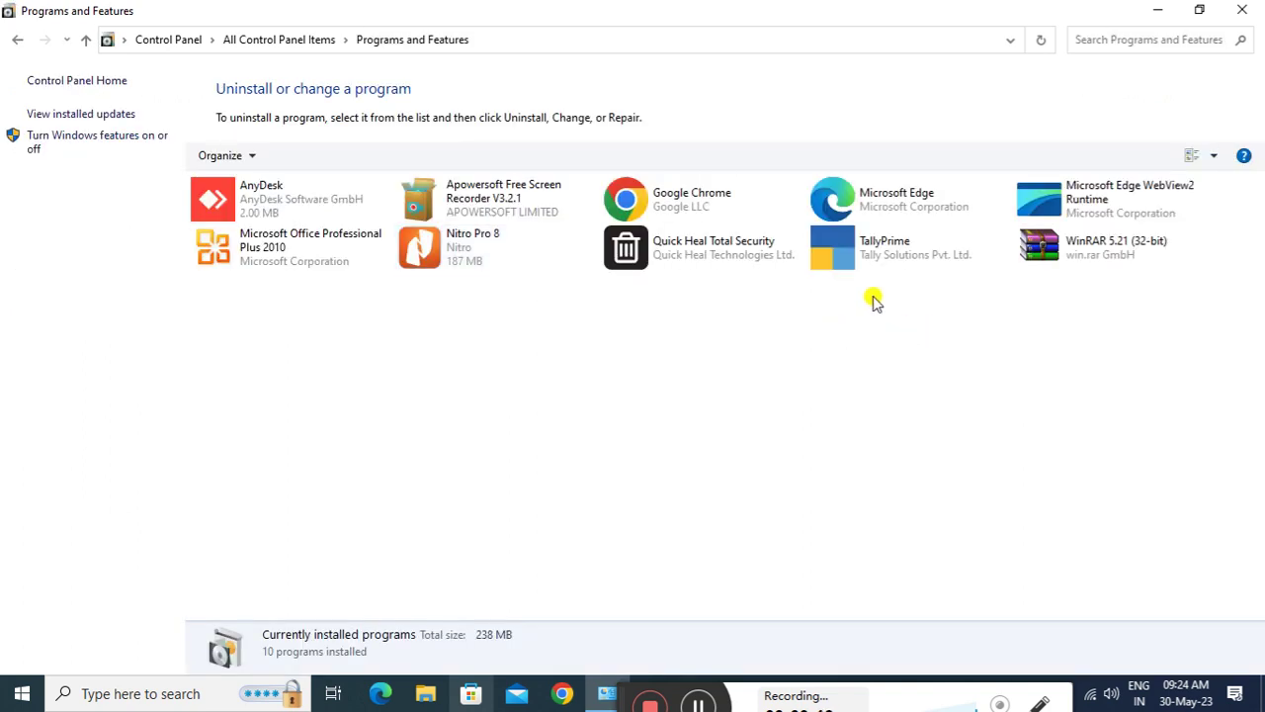
pyautogui.click(652, 202)
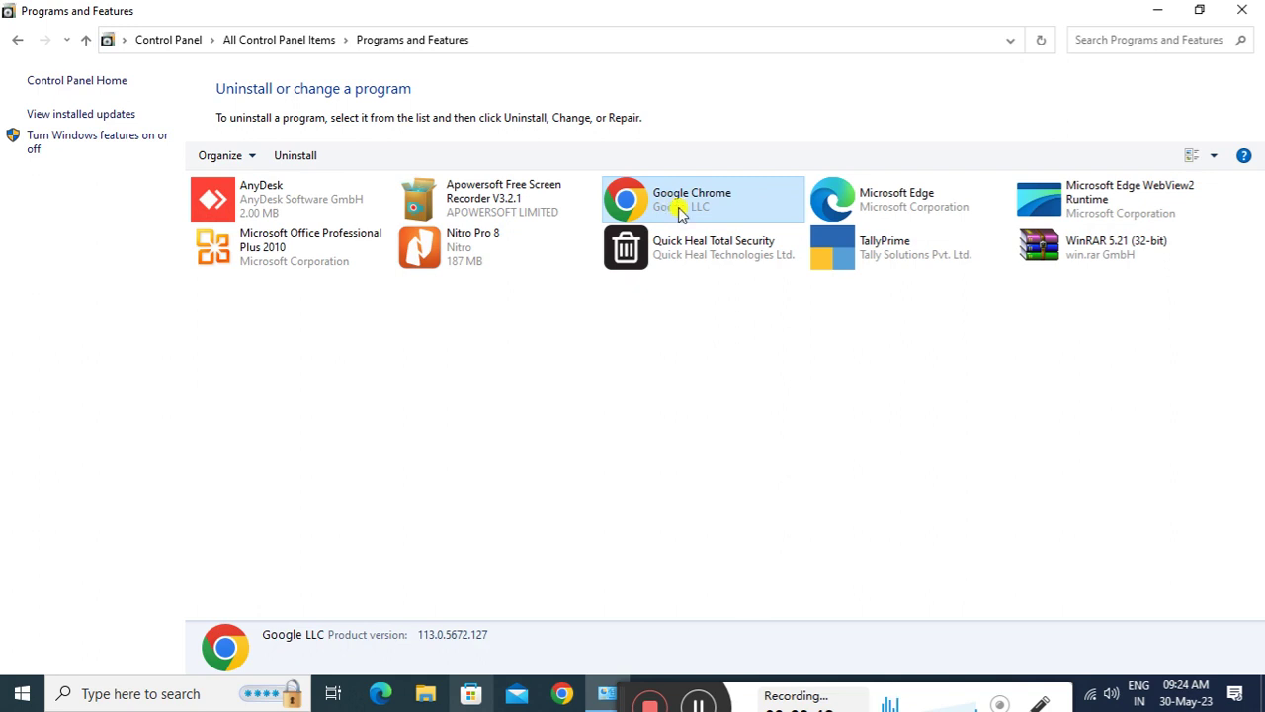
pyautogui.click(288, 158)
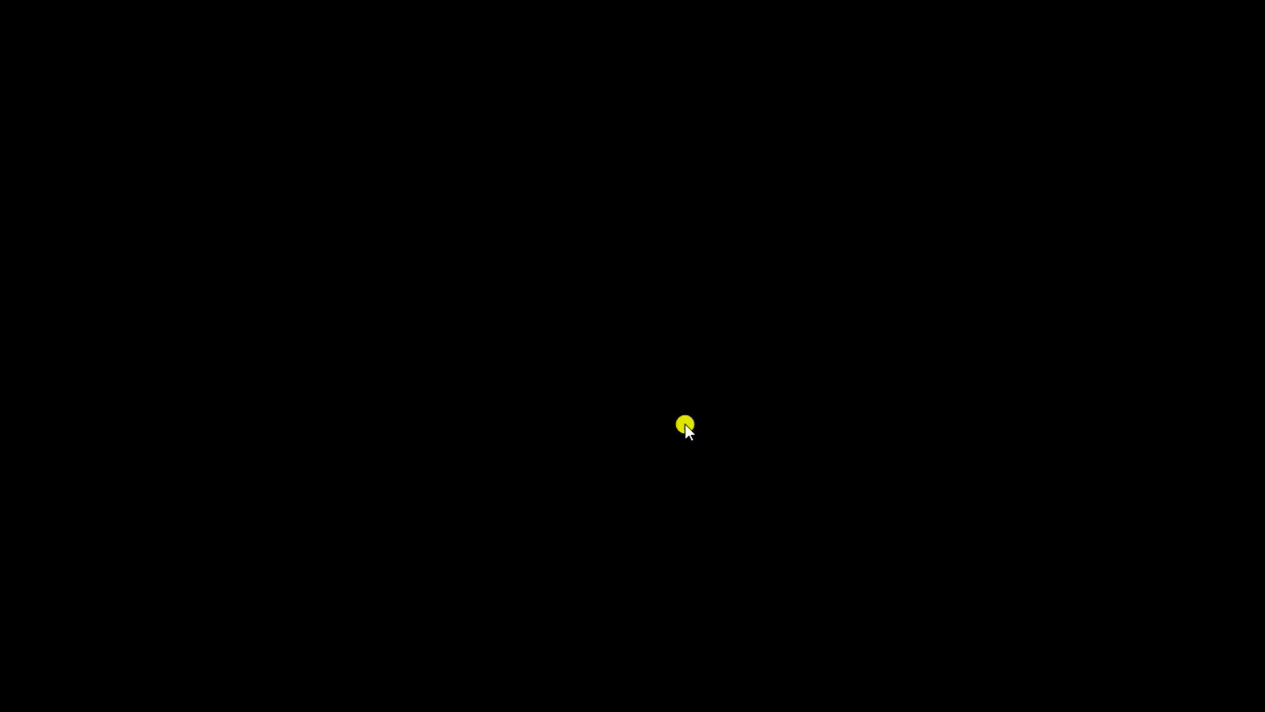
# Approve the UAC prompt and uninstall Chrome with 'Also delete your browsing data' ticked
pyautogui.click(685, 427)
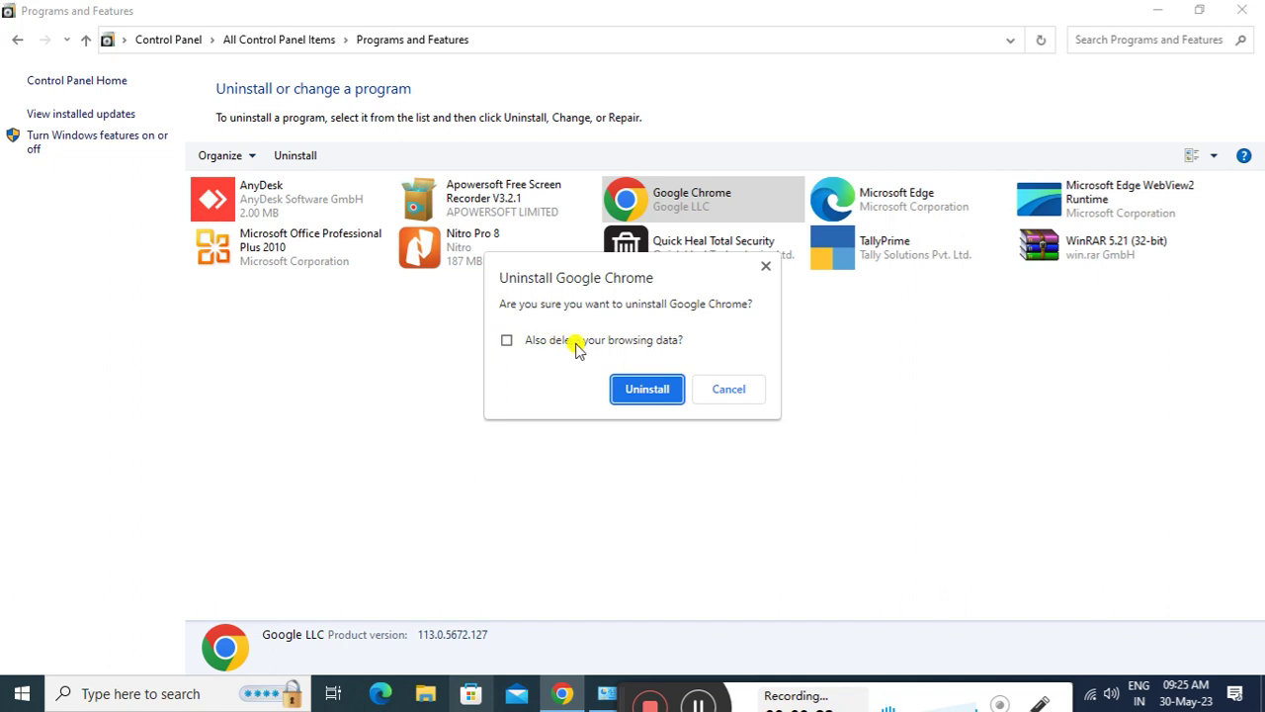
pyautogui.click(508, 342)
pyautogui.click(655, 391)
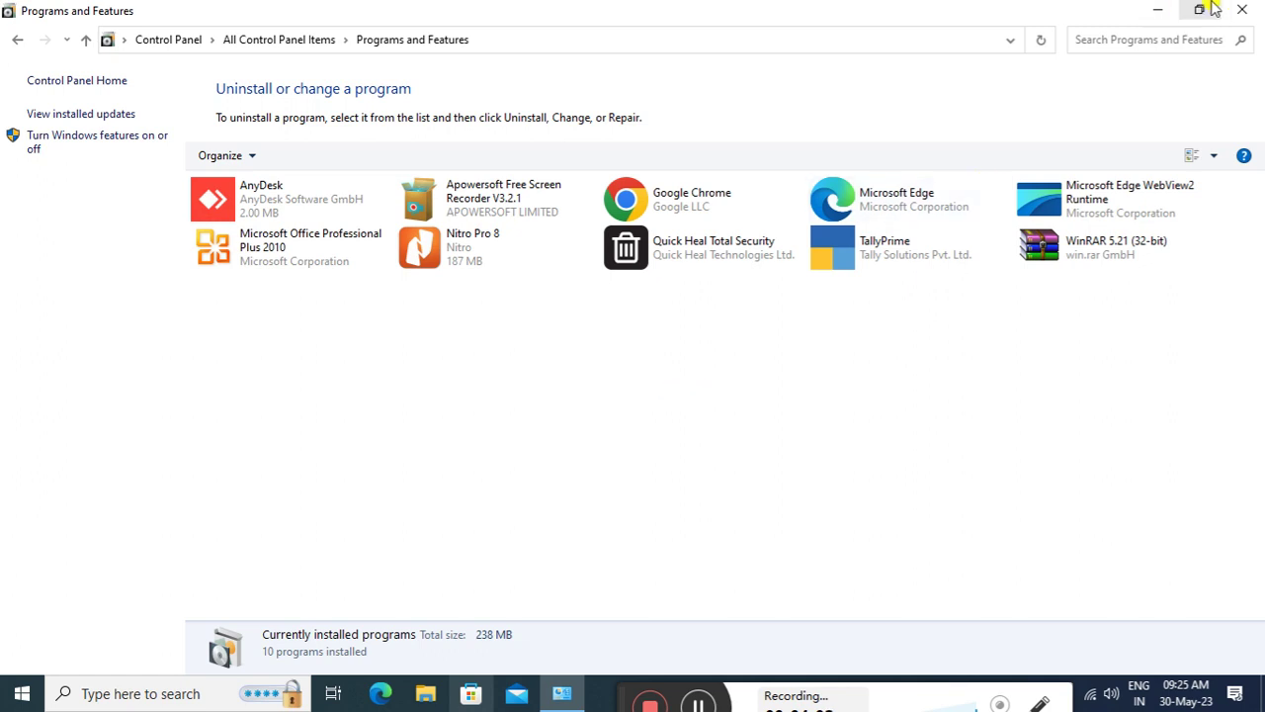
# Minimize Programs and Features and refresh the desktop
pyautogui.click(1157, 9)
pyautogui.rightClick(508, 214)
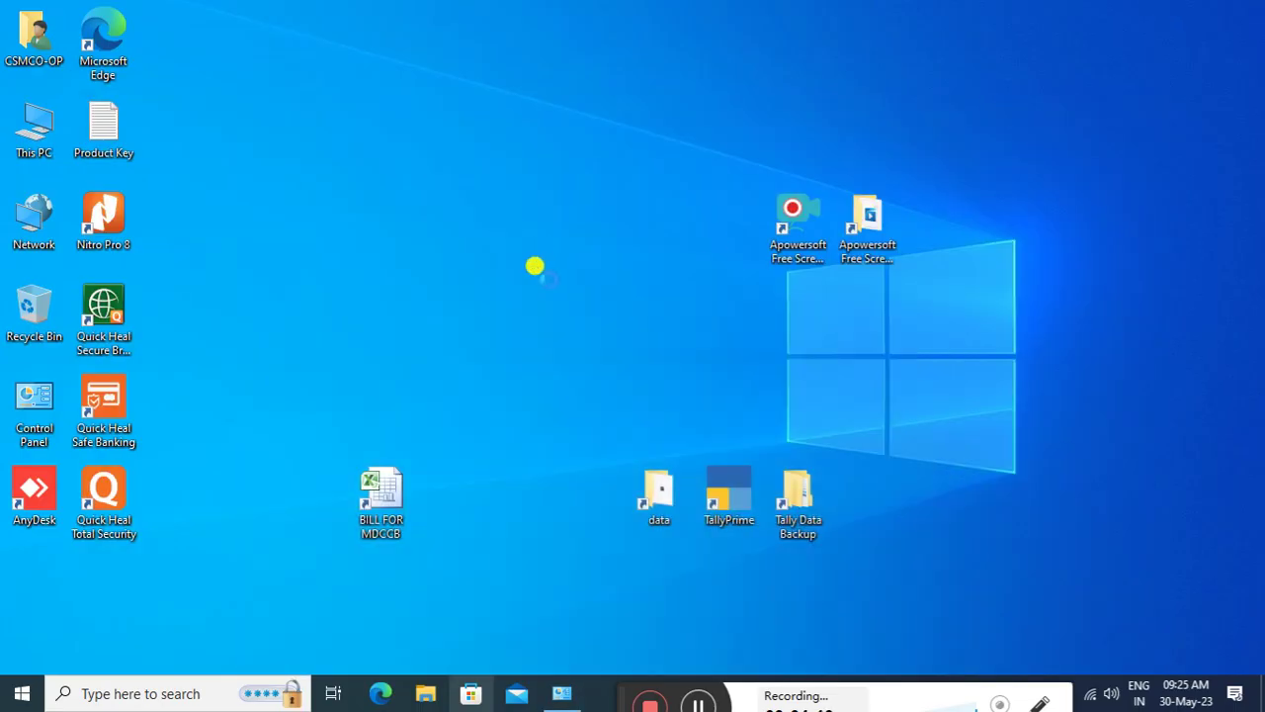
pyautogui.click(559, 268)
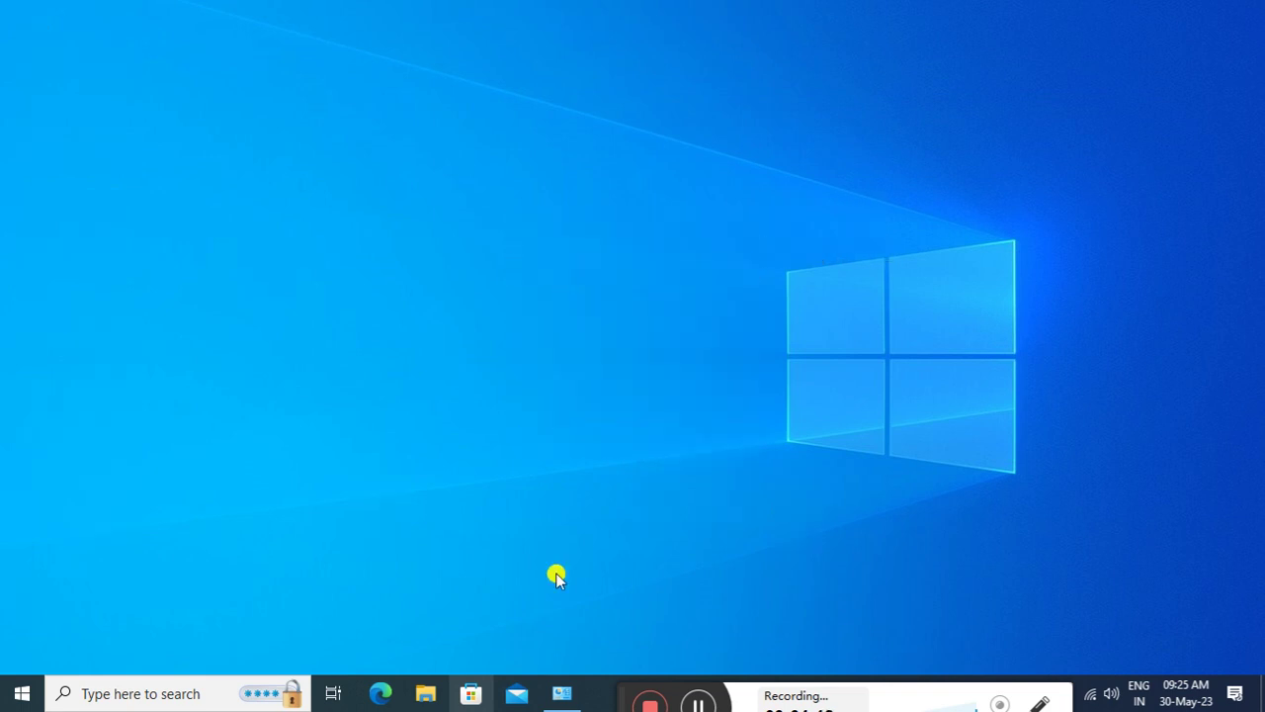
# Refresh the program list to confirm Chrome is gone (9 programs), then close the window
pyautogui.click(561, 693)
pyautogui.rightClick(537, 358)
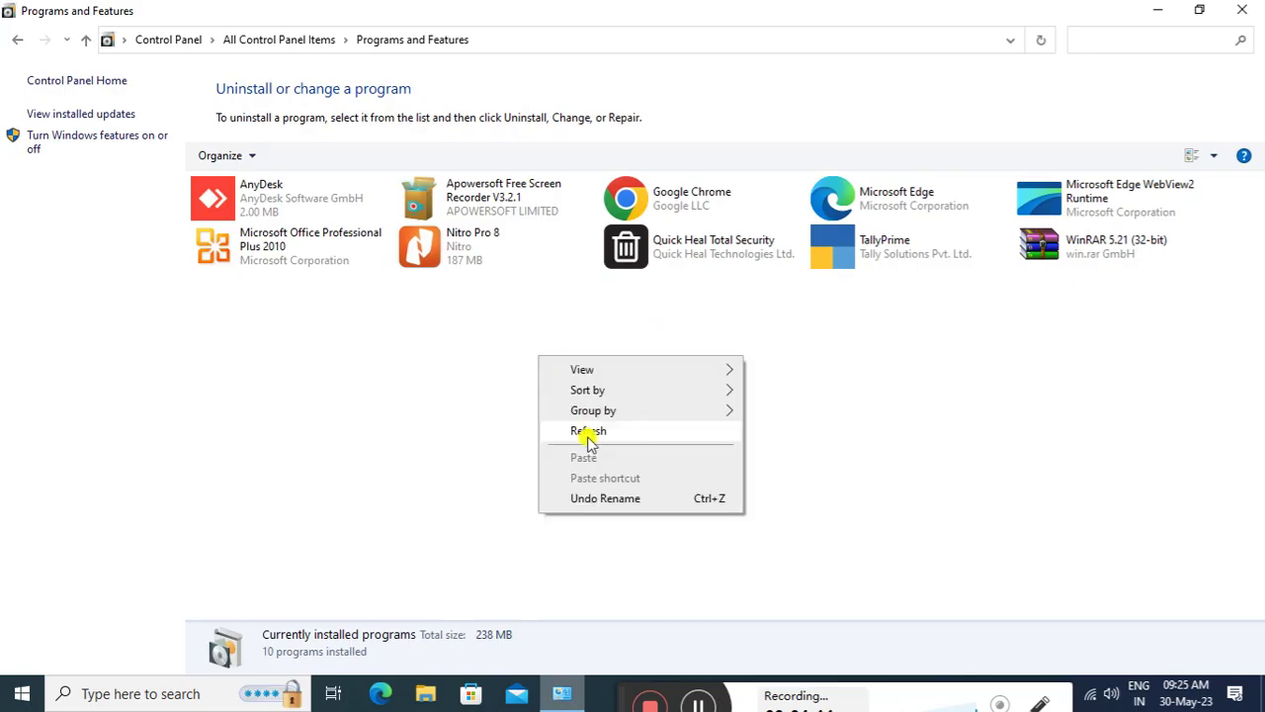
pyautogui.click(571, 430)
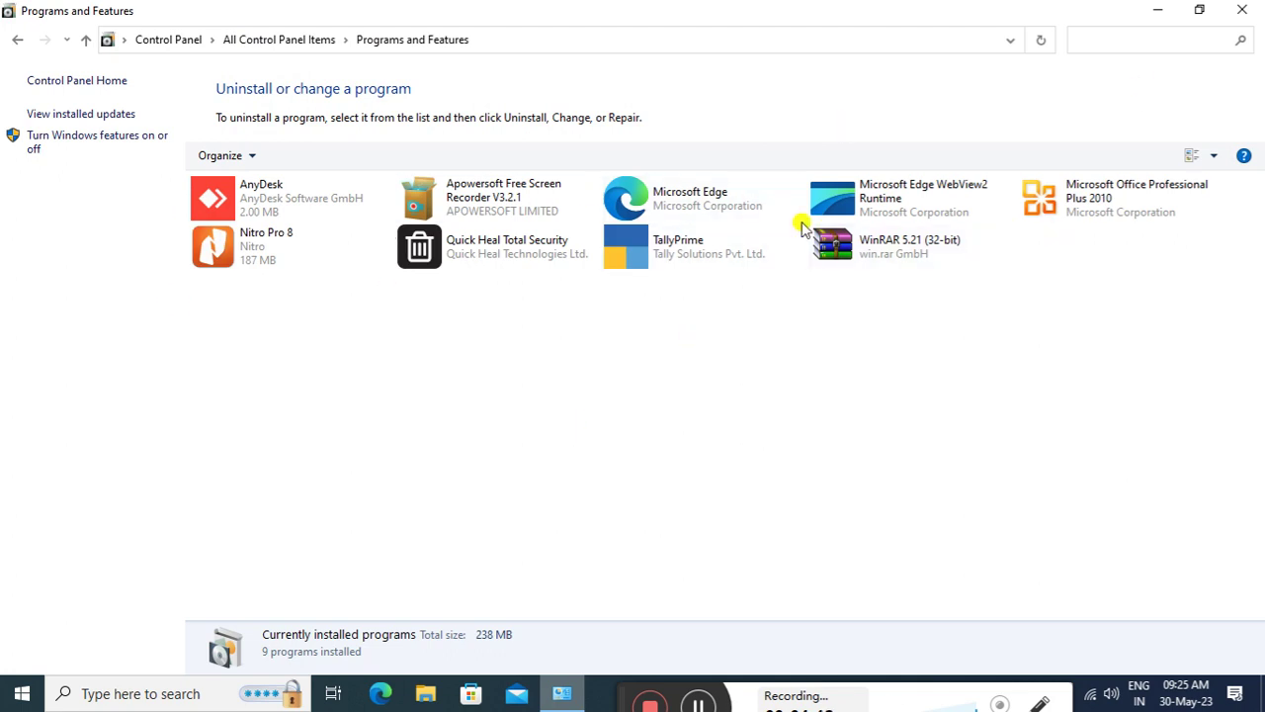
pyautogui.click(1242, 10)
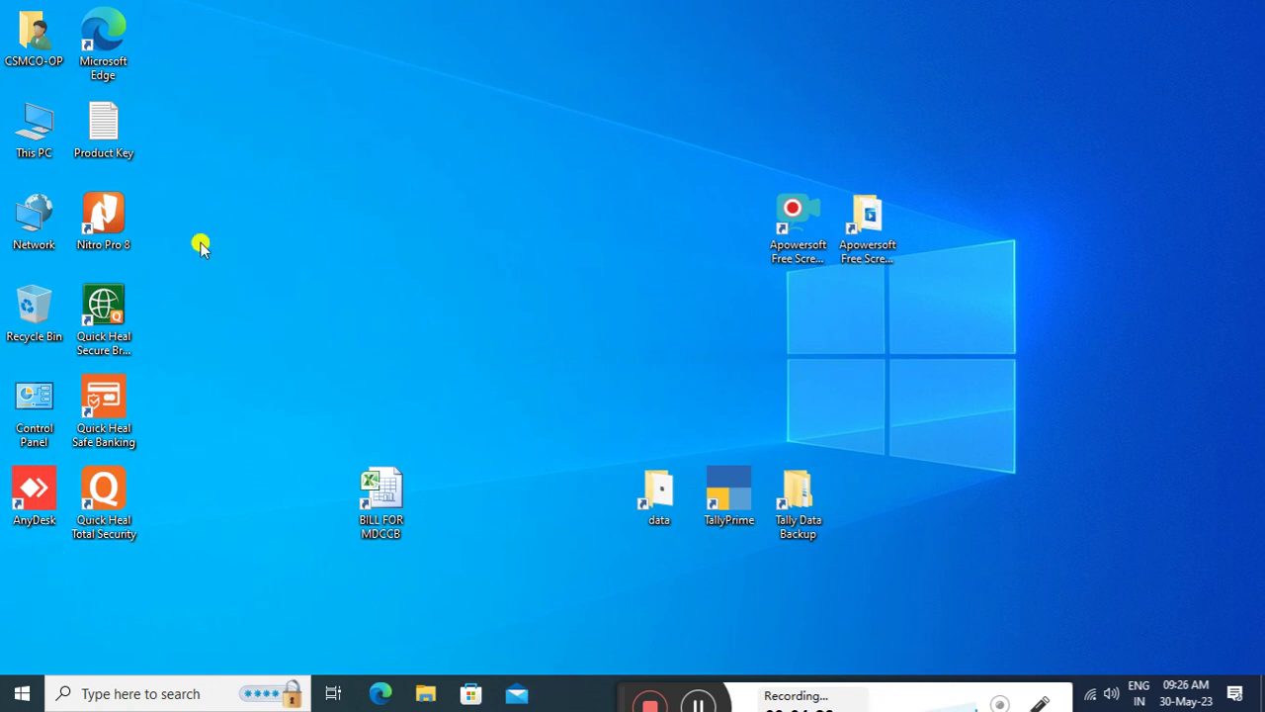
# Run ChromeSetup from This PC > Downloads as administrator
pyautogui.doubleClick(40, 129)
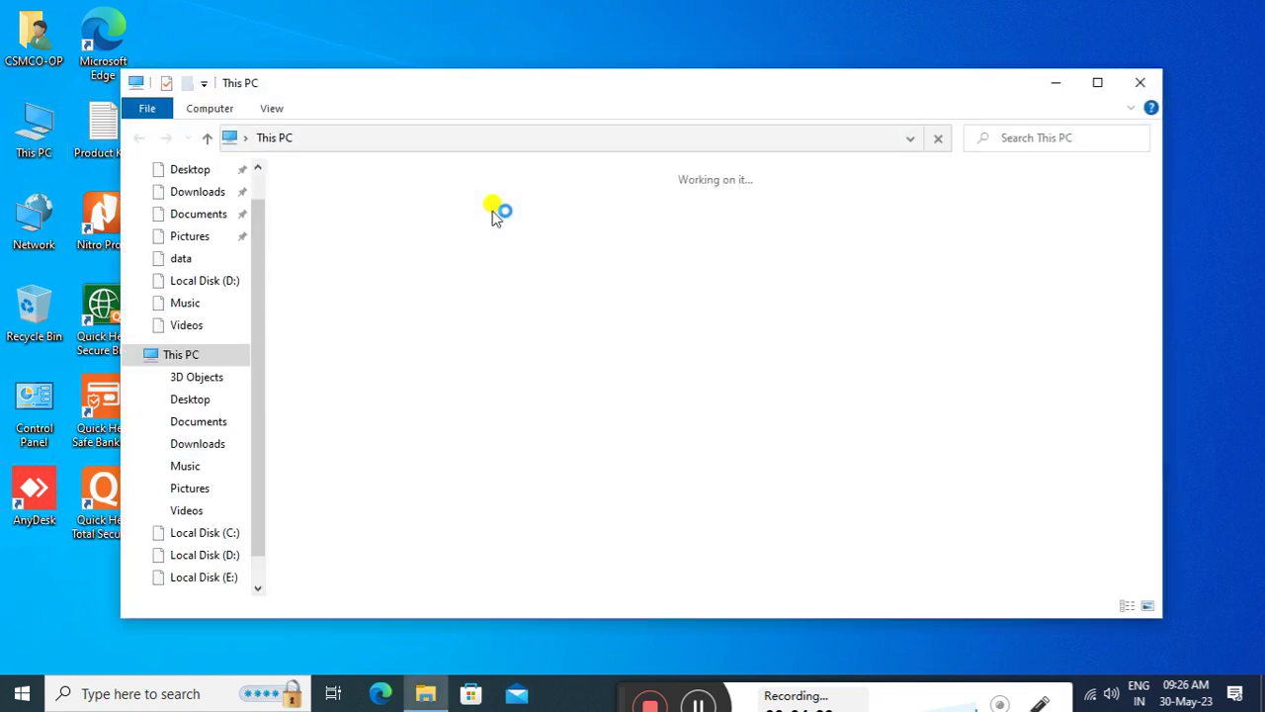
pyautogui.click(193, 191)
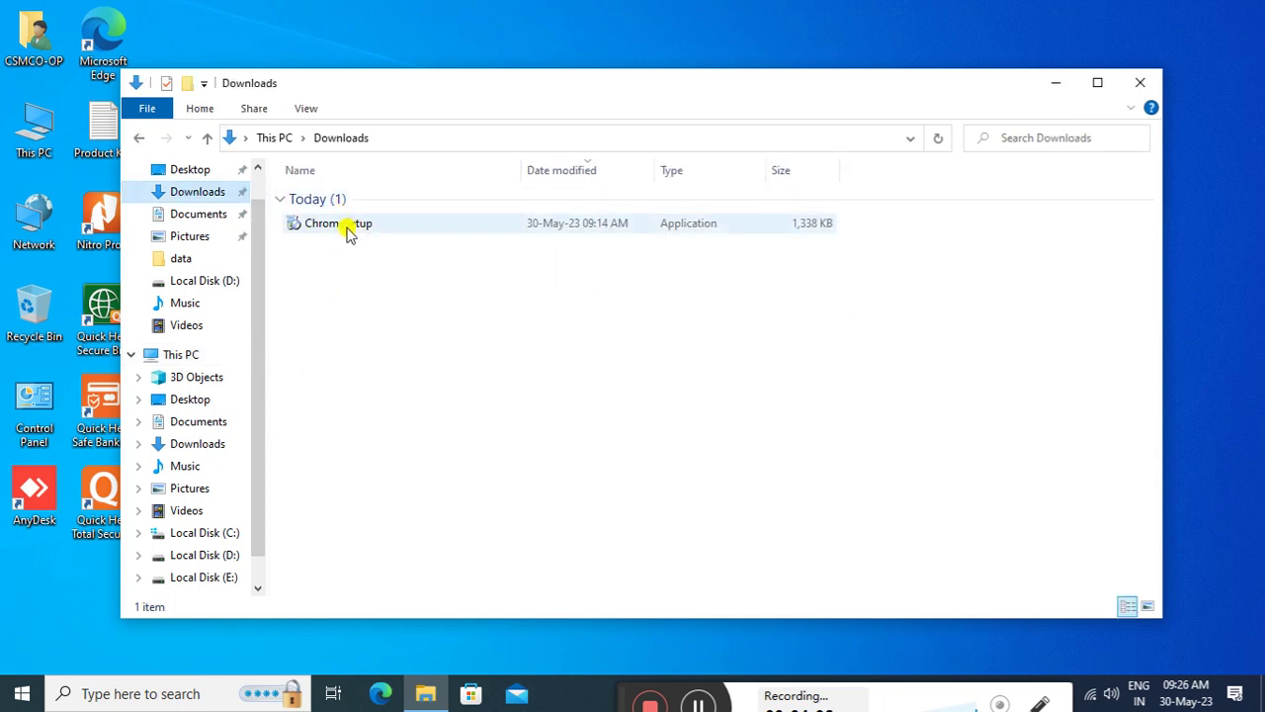
pyautogui.click(344, 227)
pyautogui.rightClick(341, 222)
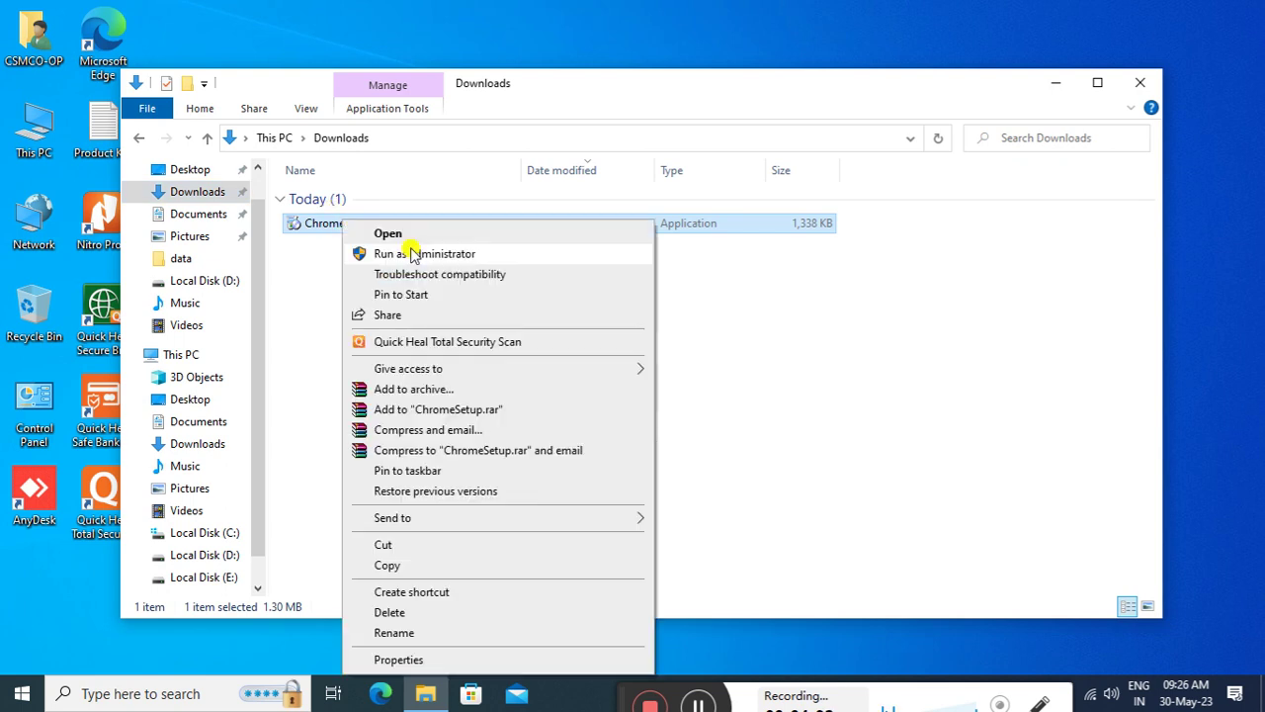
pyautogui.click(410, 254)
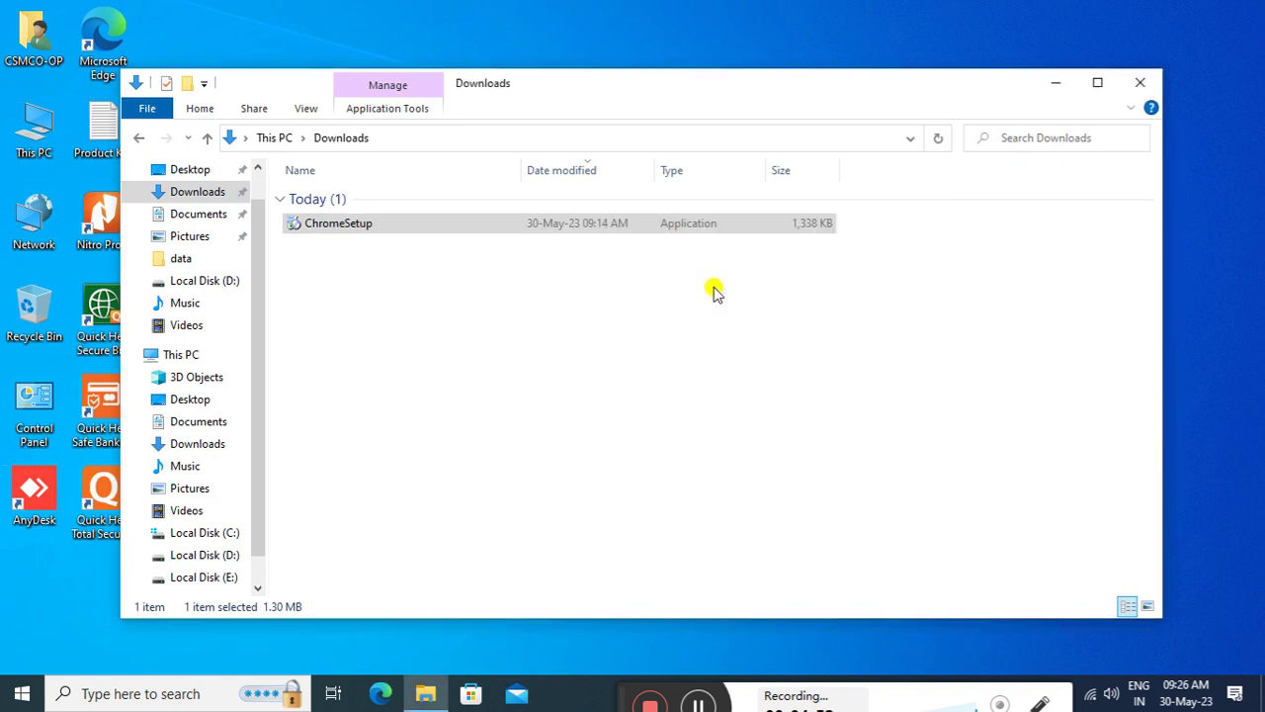
# Close the Downloads window and let the installer finish until Welcome to Chrome appears
pyautogui.click(1148, 98)
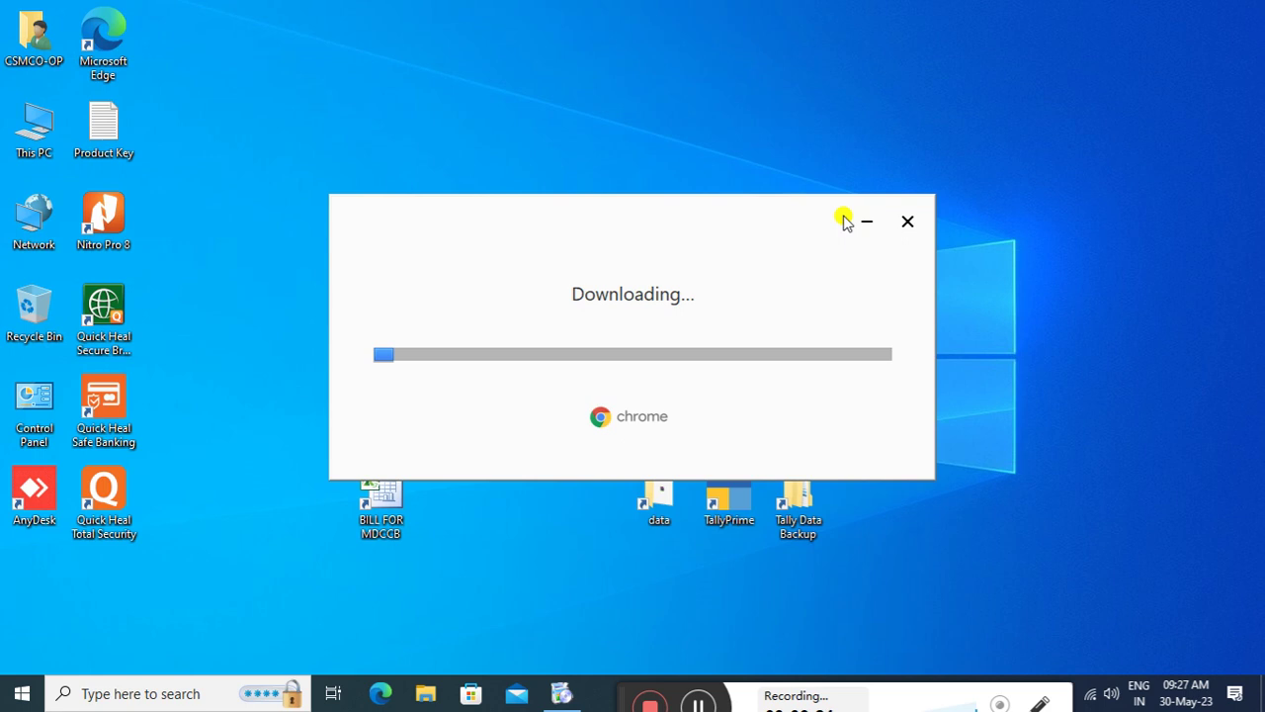
pyautogui.moveTo(607, 684); pyautogui.dragTo(625, 621)
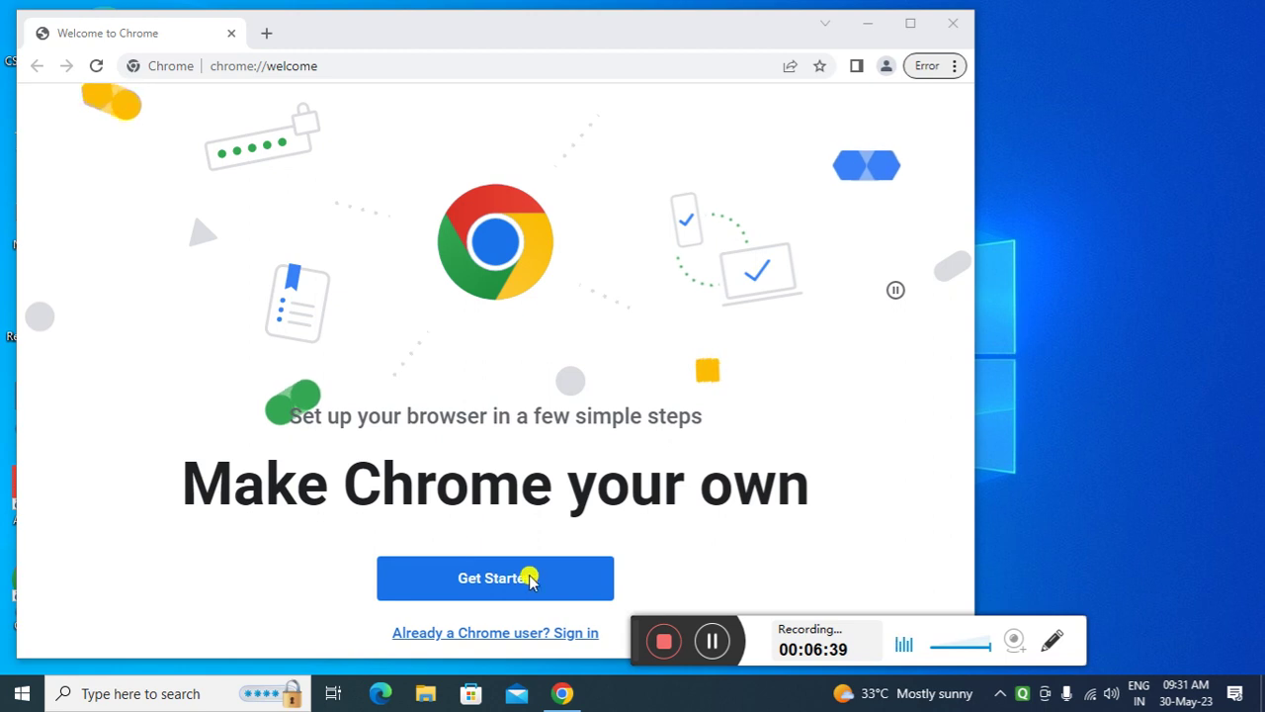
# Maximize Chrome, start setup, and keep the Gmail, YouTube and Maps bookmarks
pyautogui.click(910, 24)
pyautogui.click(629, 581)
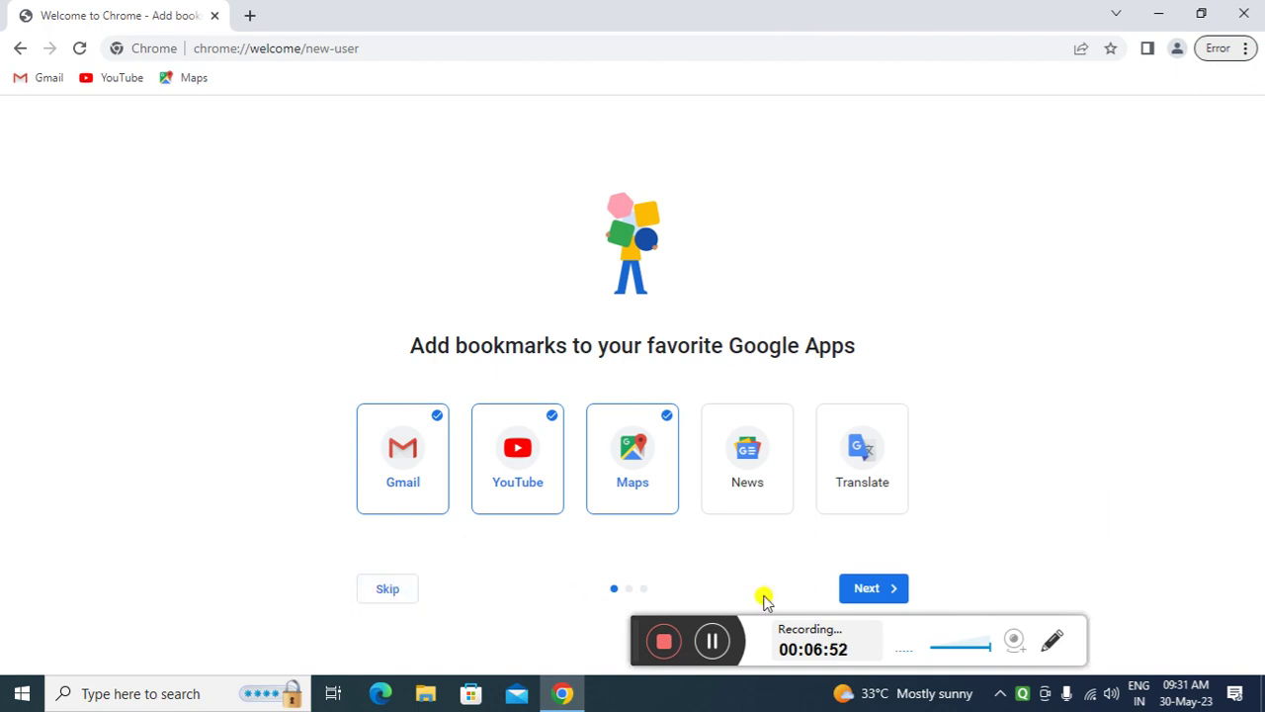
pyautogui.click(860, 588)
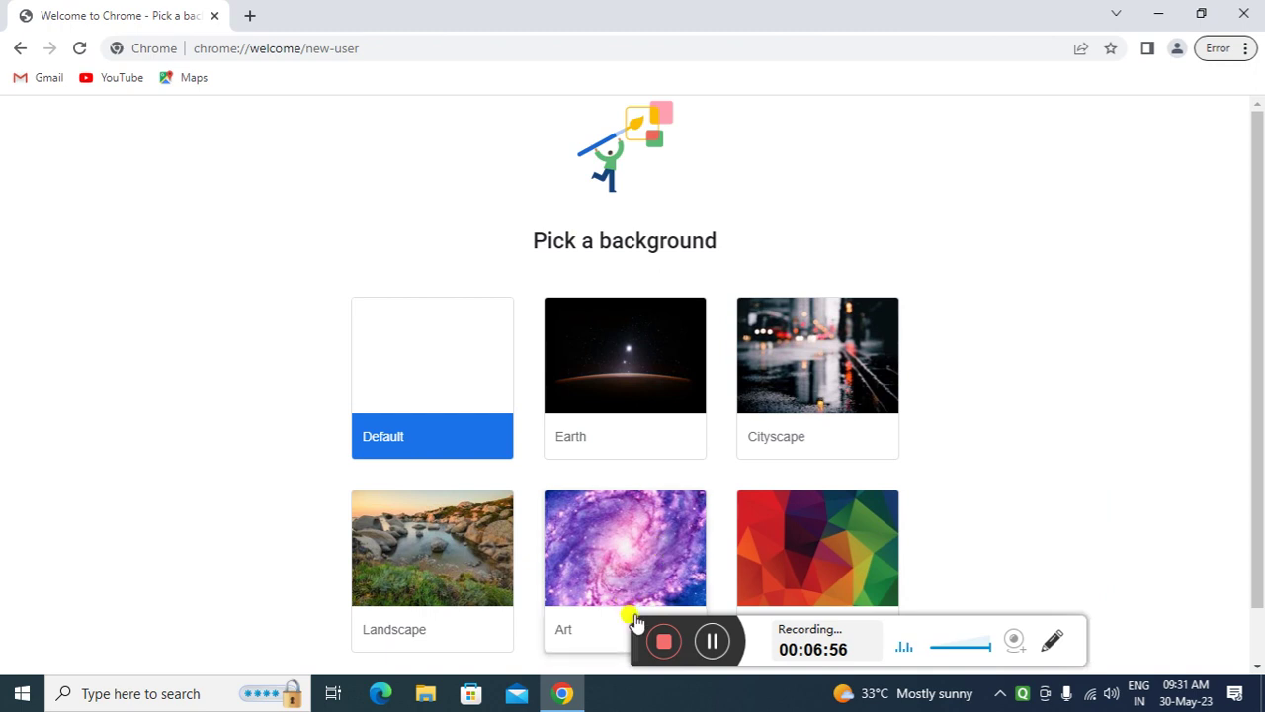
# Choose the Geometric shapes background and continue
pyautogui.moveTo(632, 619); pyautogui.dragTo(634, 689)
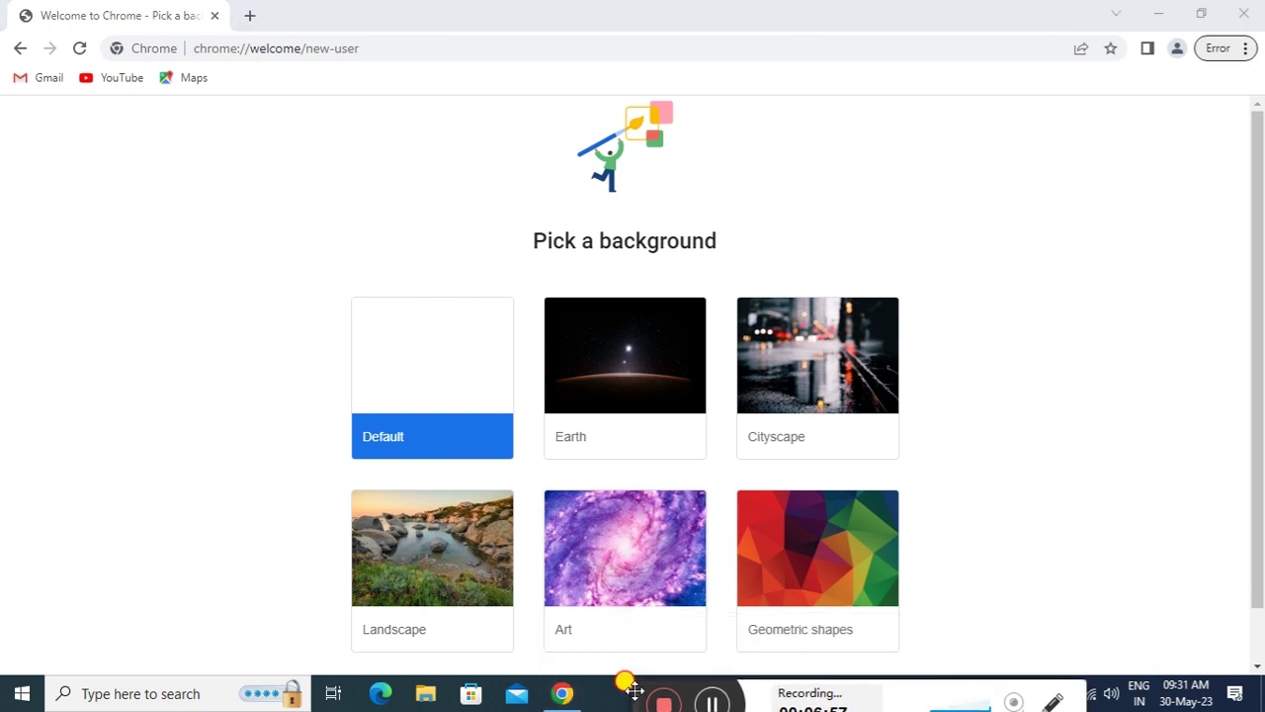
pyautogui.click(824, 534)
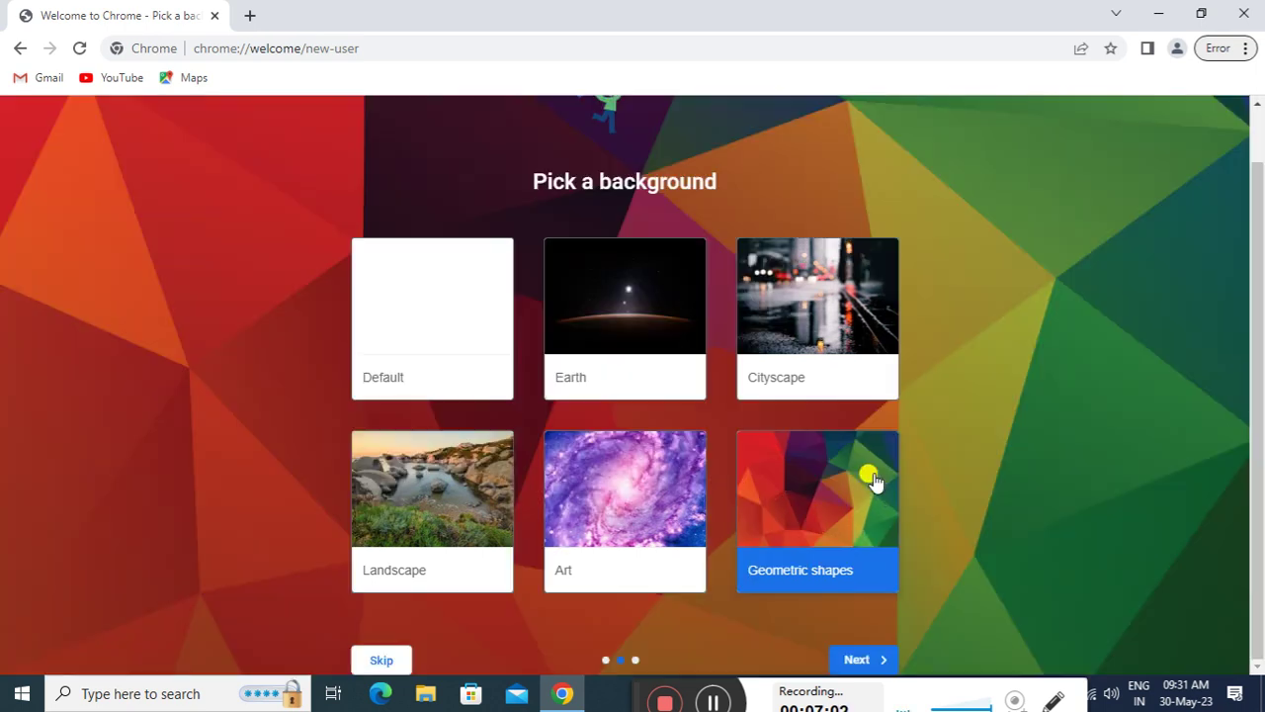
pyautogui.click(859, 664)
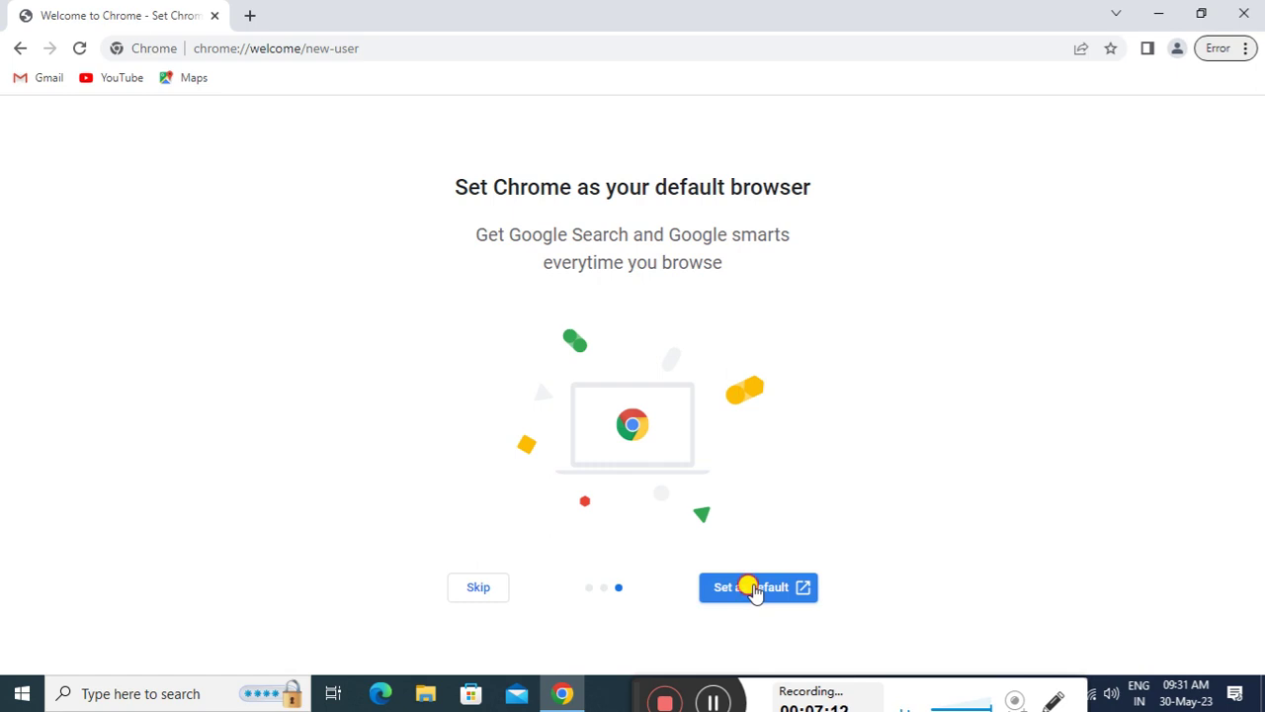
# Choose 'Set as default' to open the Windows Default apps settings
pyautogui.click(753, 588)
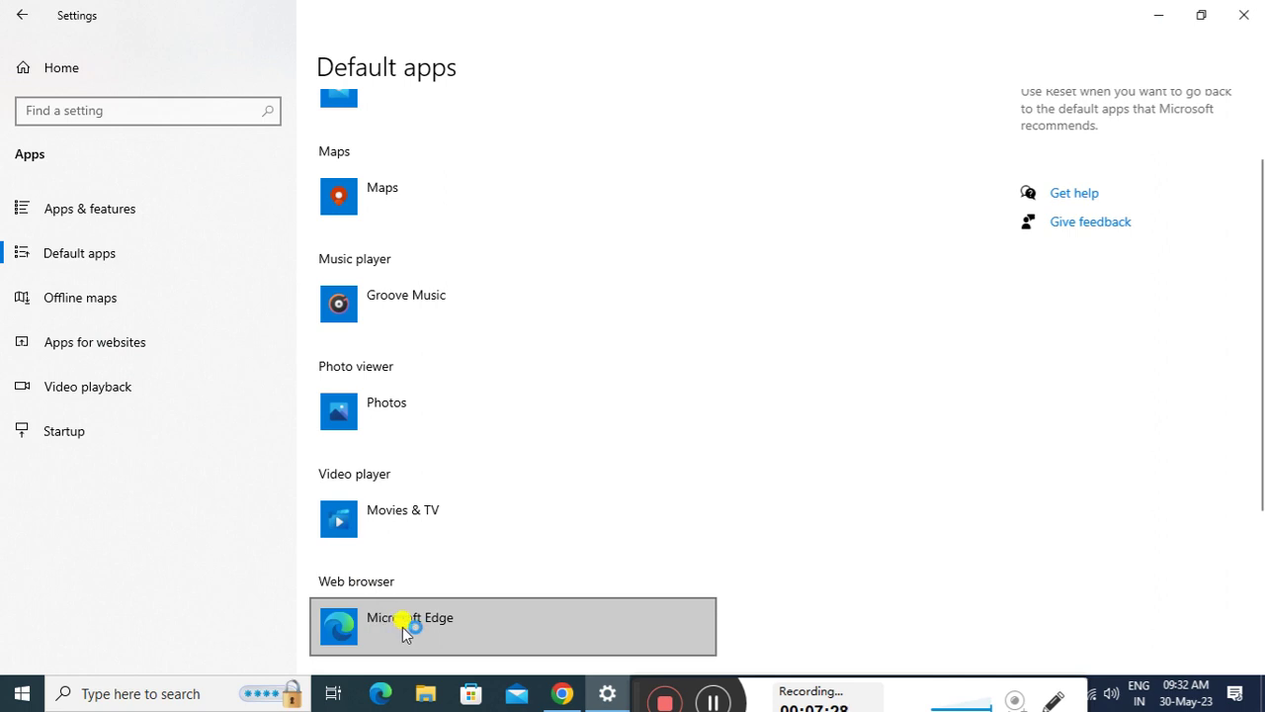
# Replace Microsoft Edge with Google Chrome as the default web browser, confirming the 'Before you switch' prompt
pyautogui.click(430, 627)
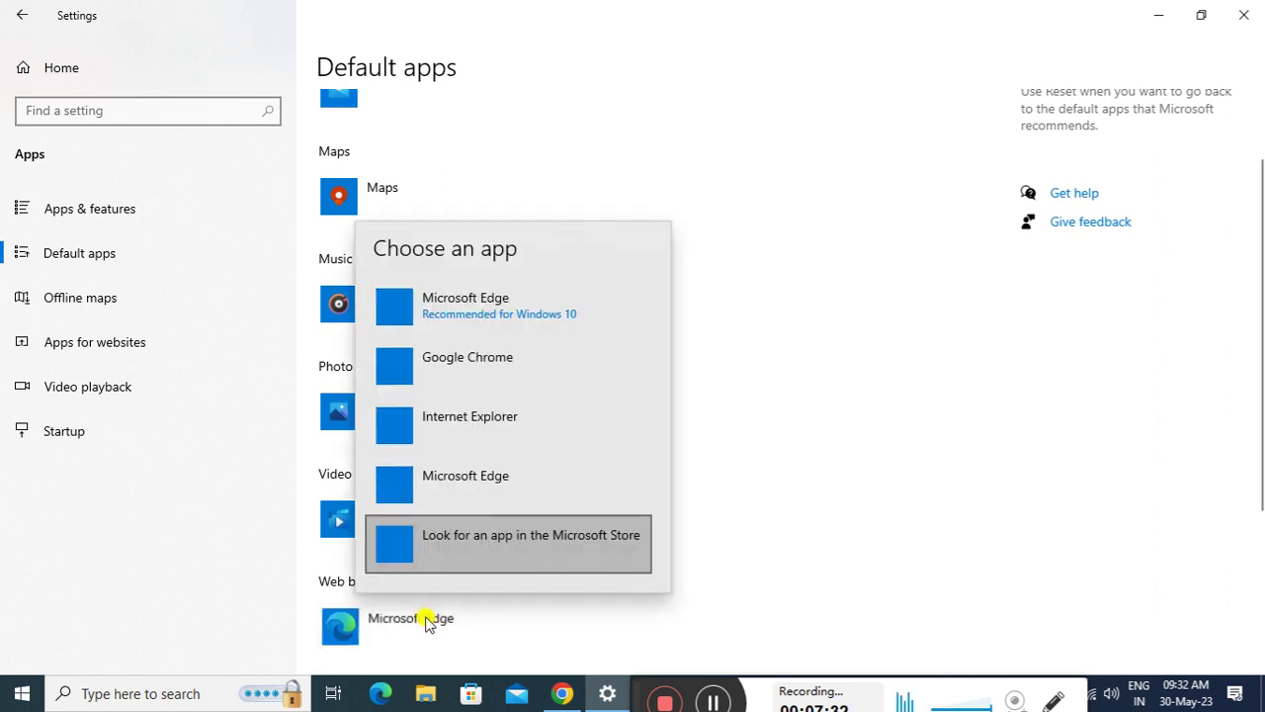
pyautogui.click(405, 374)
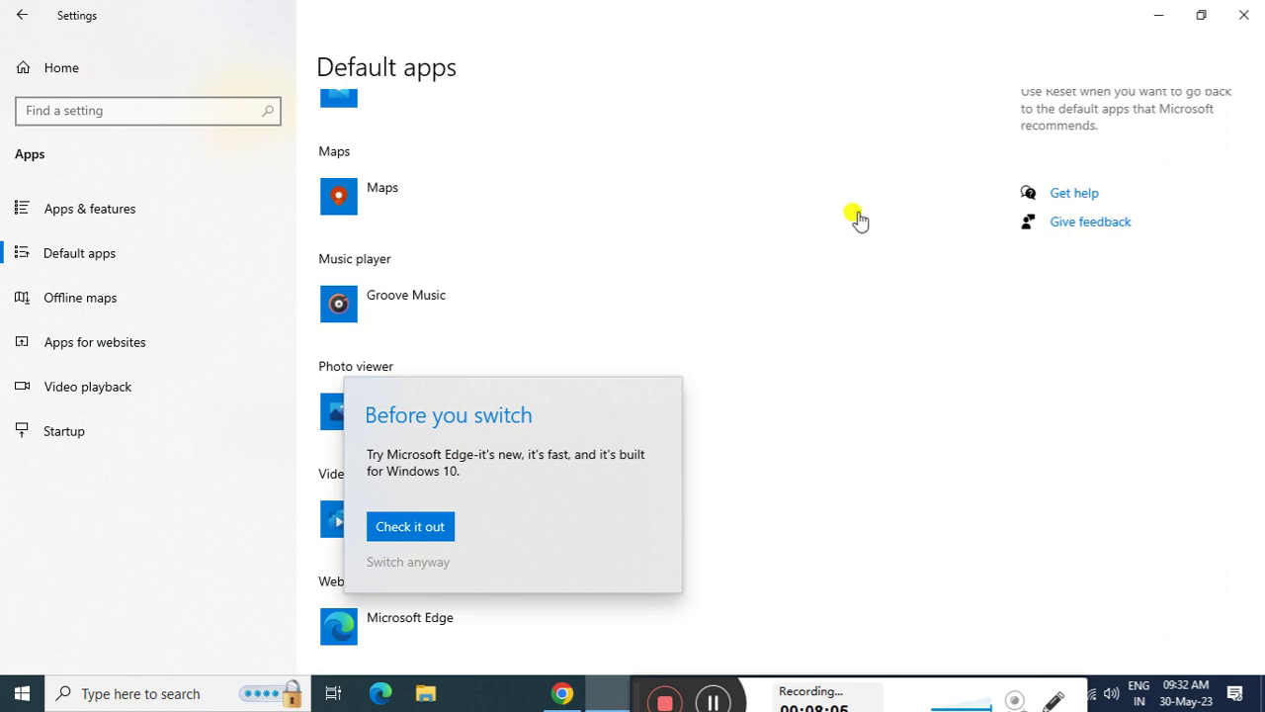
pyautogui.click(713, 700)
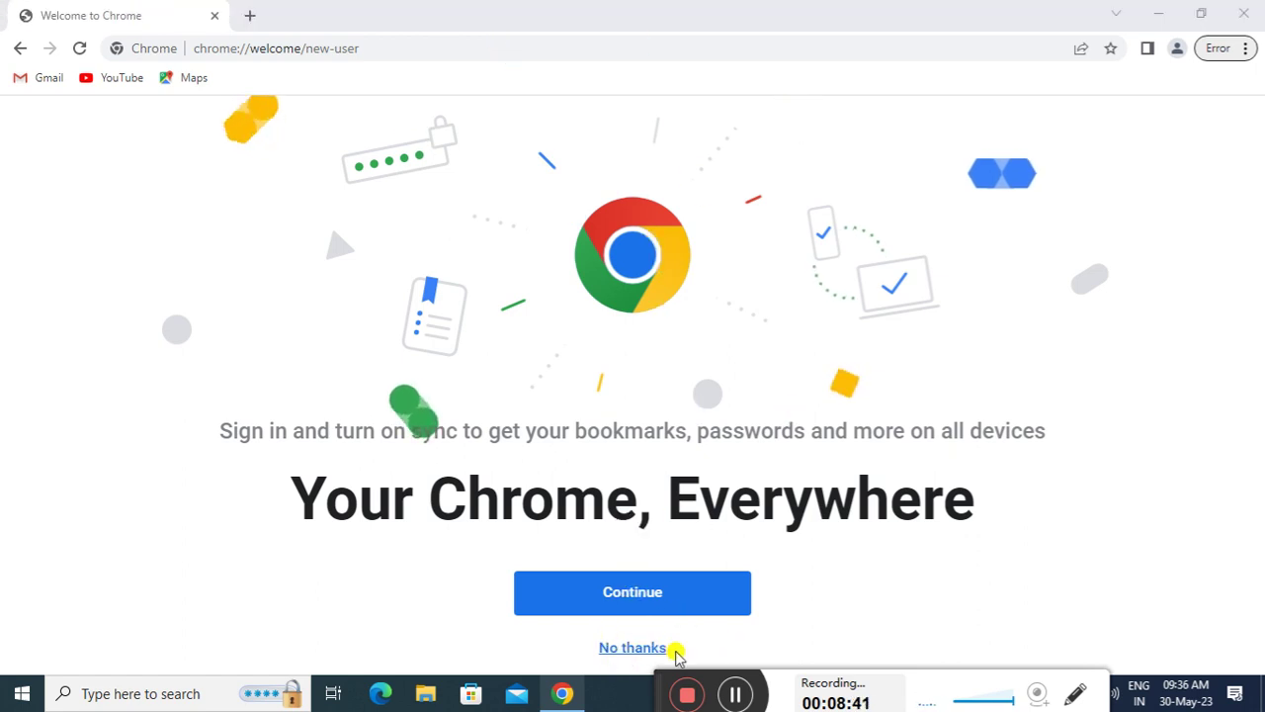
# Decline Chrome sign-in with 'No thanks', dismiss the privacy bubble with 'Got it', and bring up the profile menu
pyautogui.click(625, 652)
pyautogui.click(625, 651)
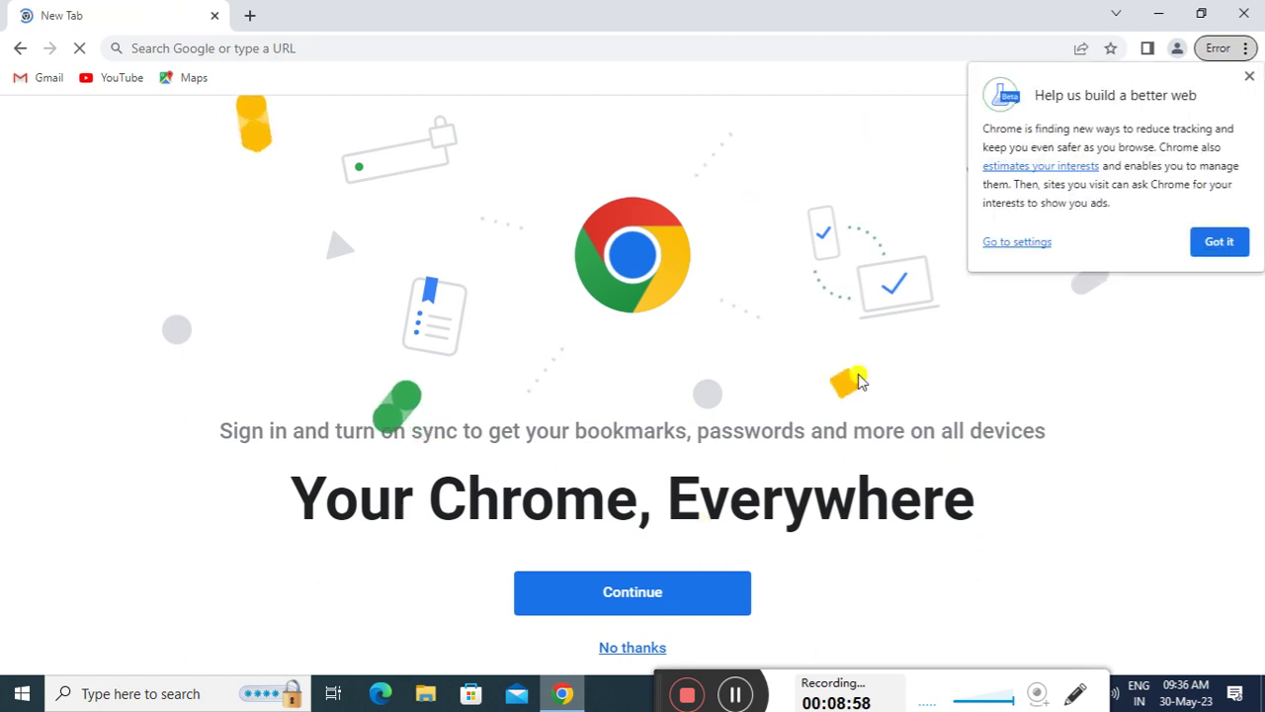
pyautogui.click(1232, 242)
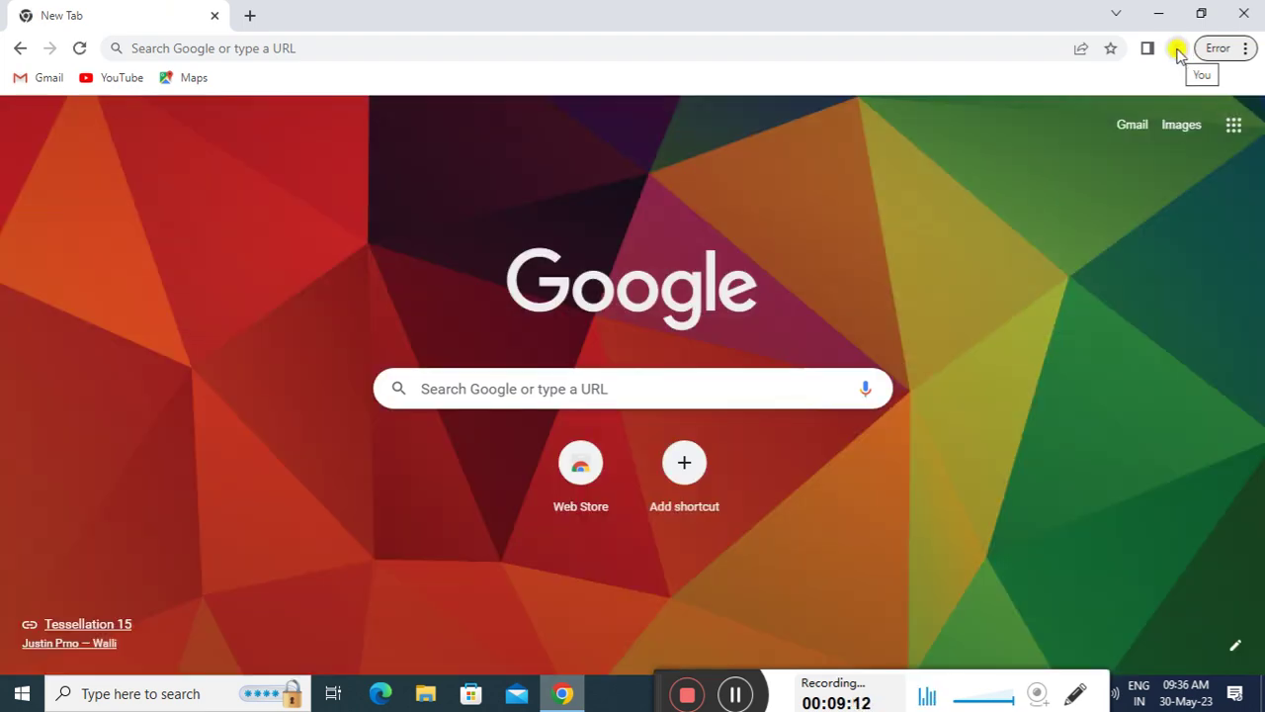
pyautogui.click(1178, 52)
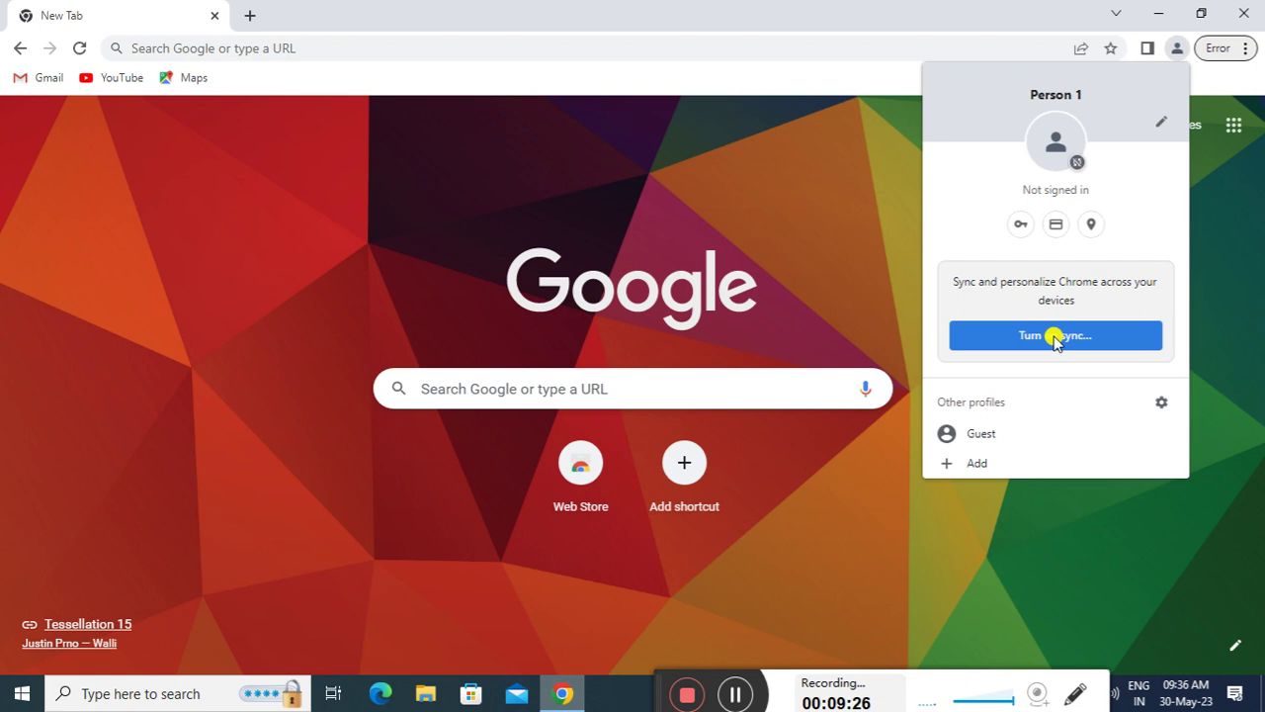
# Start Turn on sync and sign in with the Google account's e-mail address and password
pyautogui.click(1055, 337)
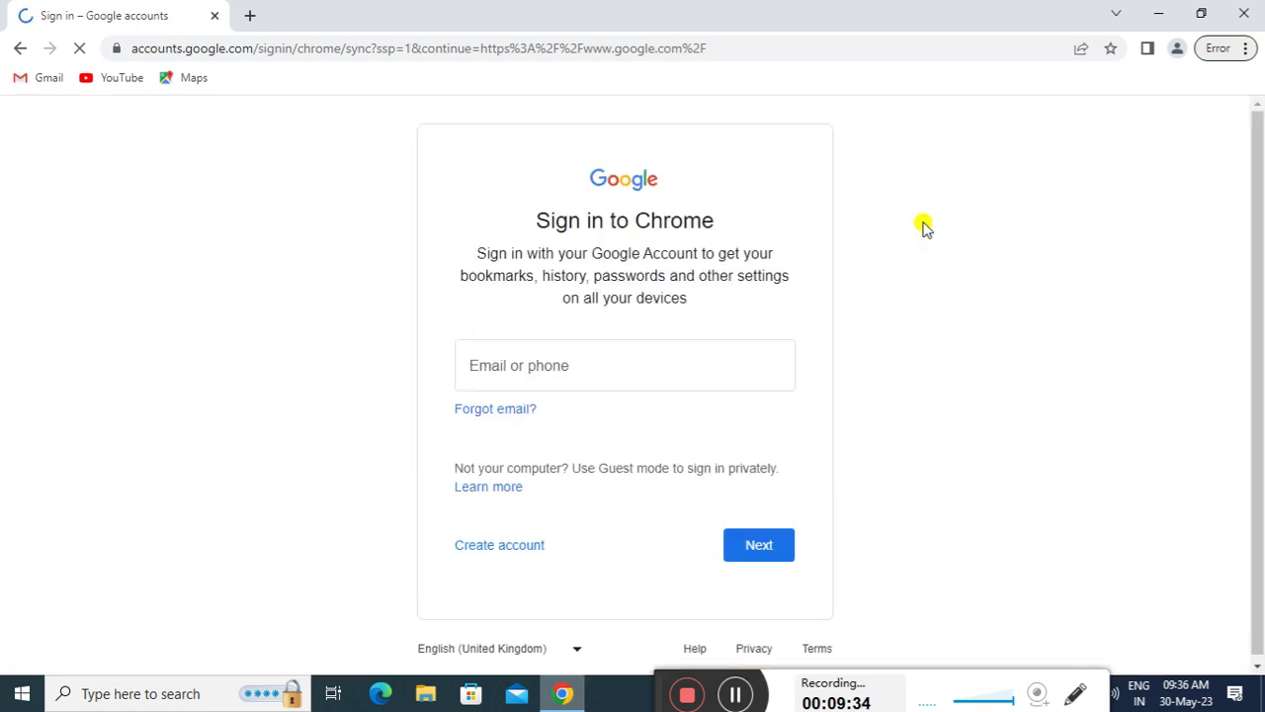
pyautogui.click(538, 364)
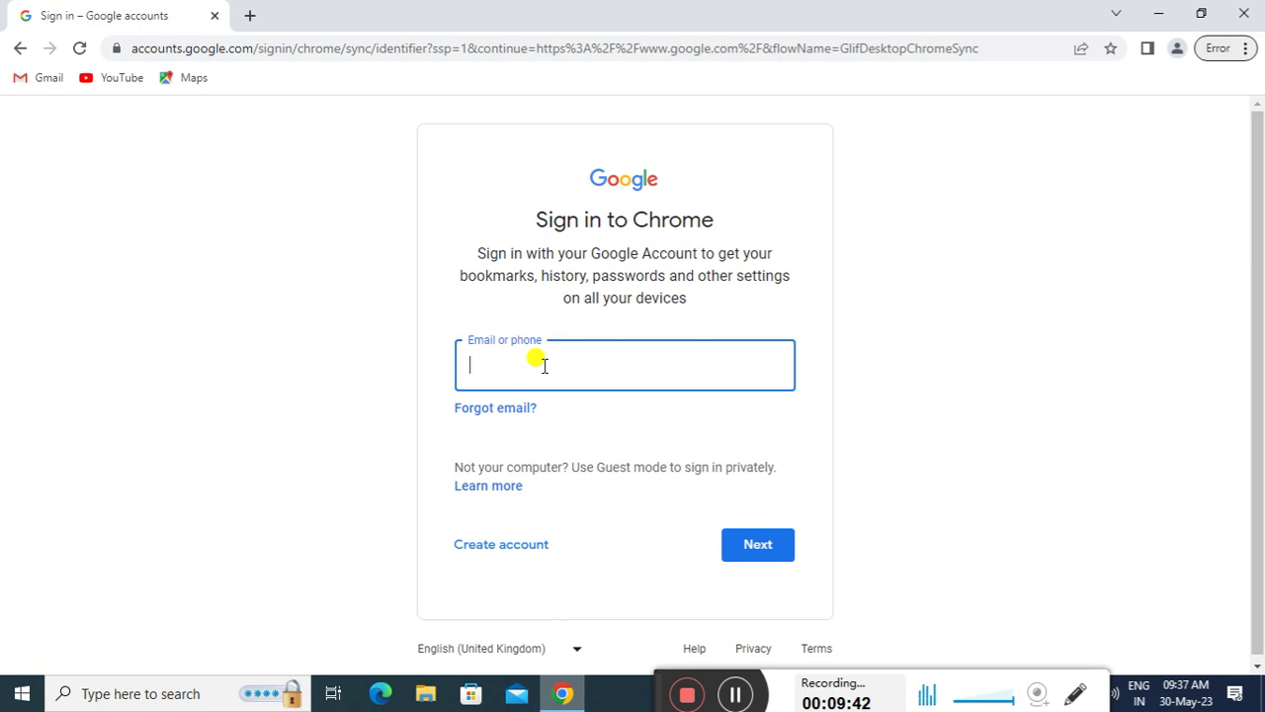
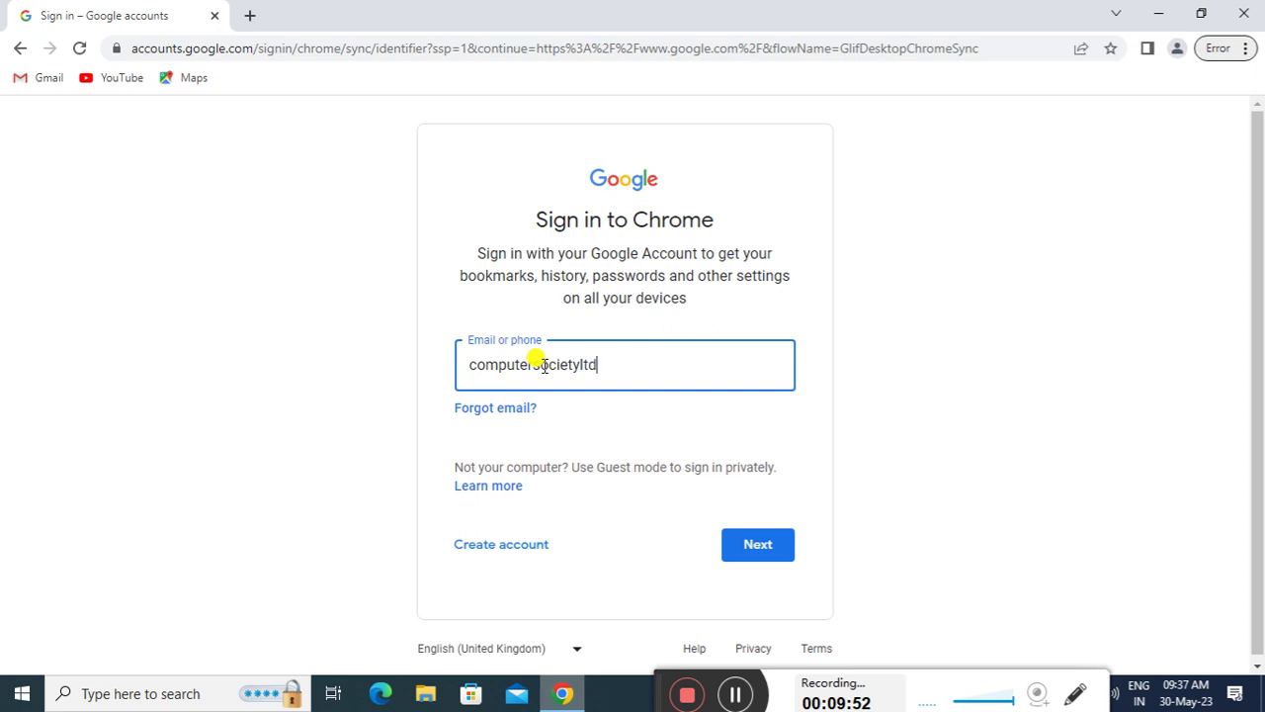
pyautogui.press('Return')
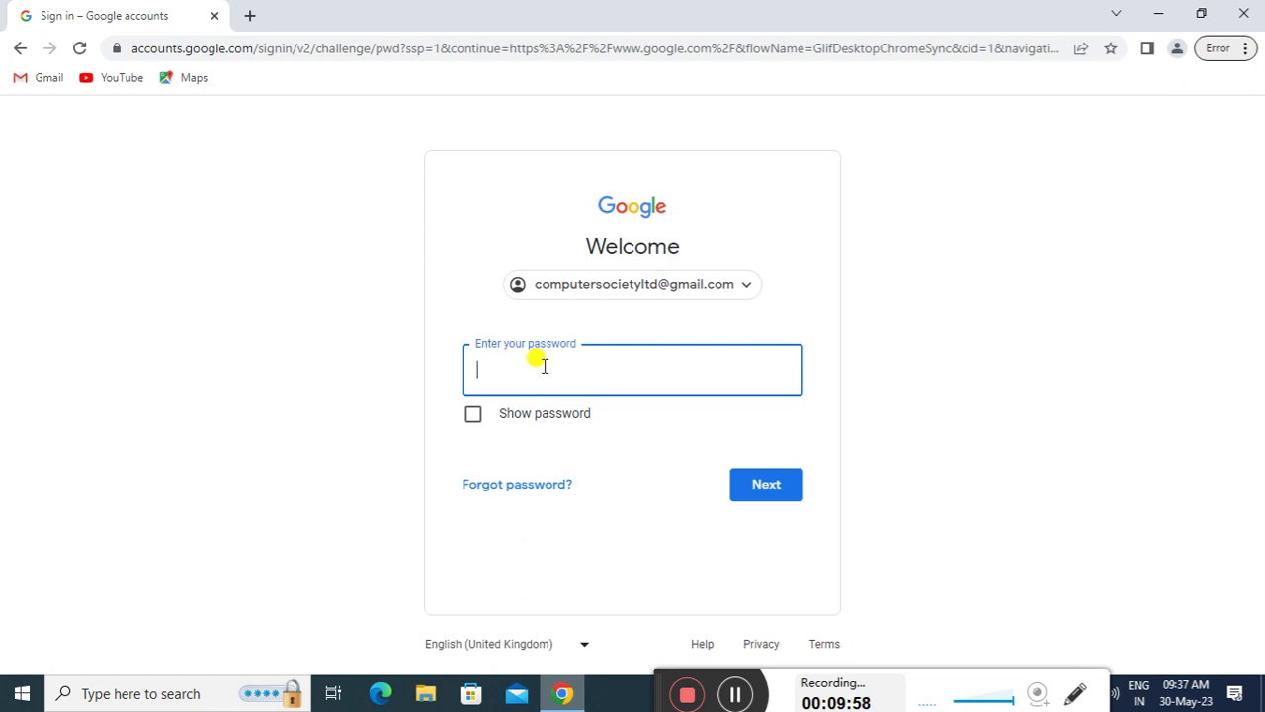
pyautogui.click(759, 483)
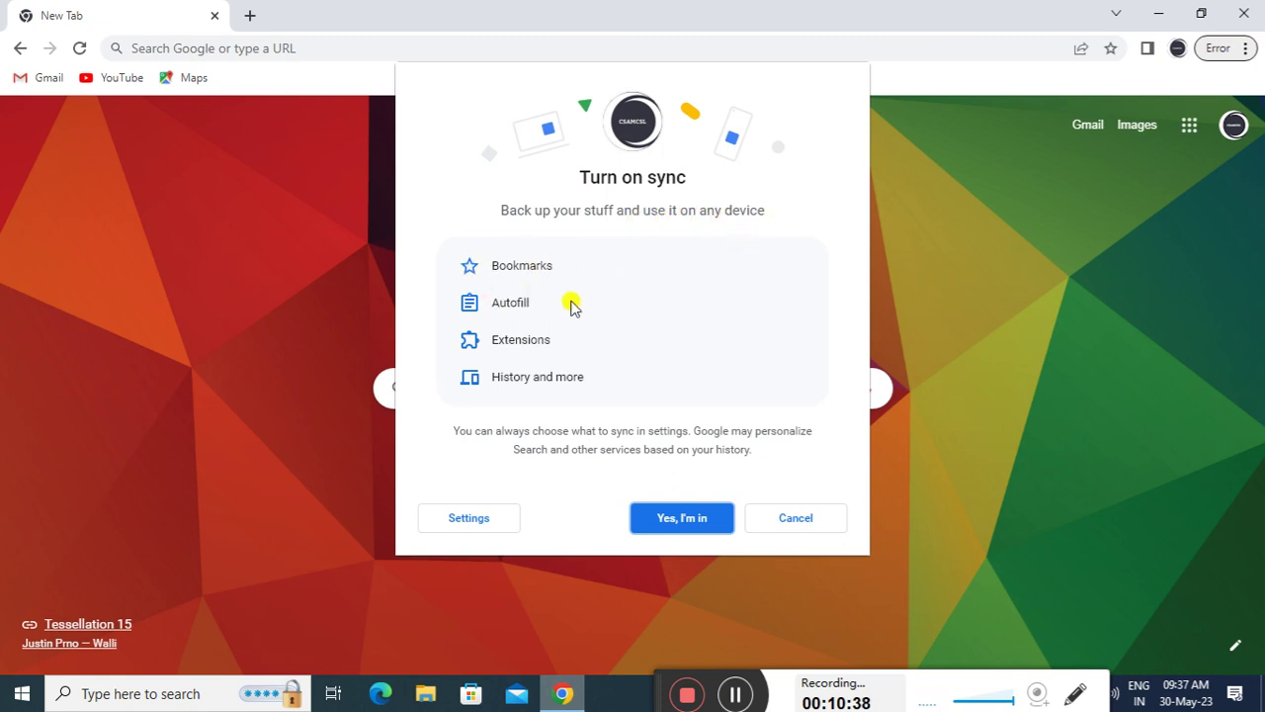
# Confirm sync with 'Yes, I'm in', then delete the Gmail bookmark from the bookmarks bar
pyautogui.click(673, 518)
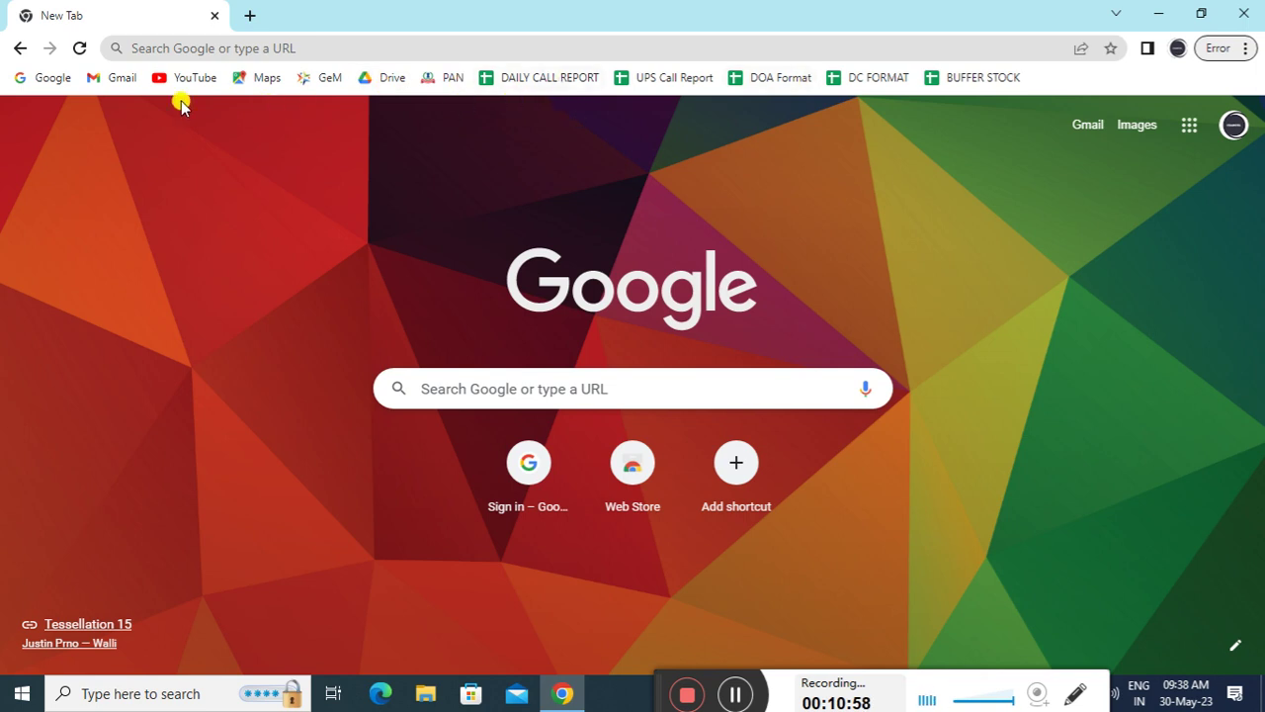
pyautogui.rightClick(108, 80)
pyautogui.click(158, 276)
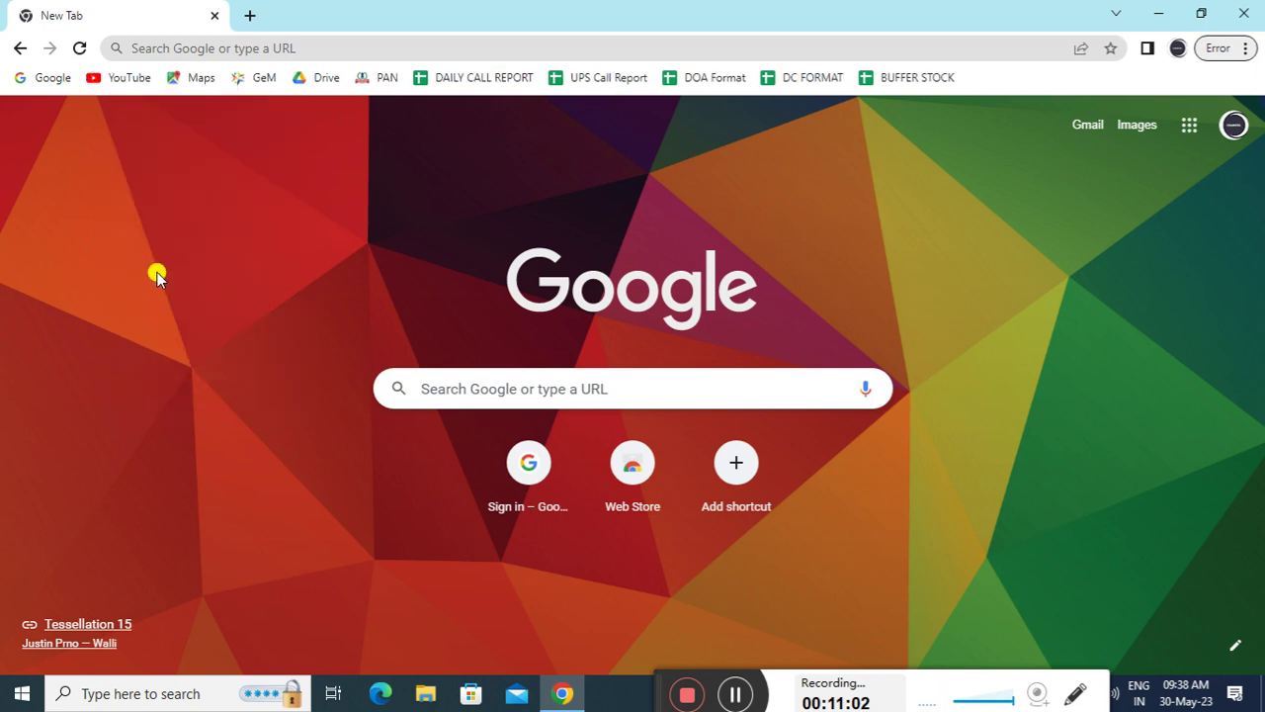